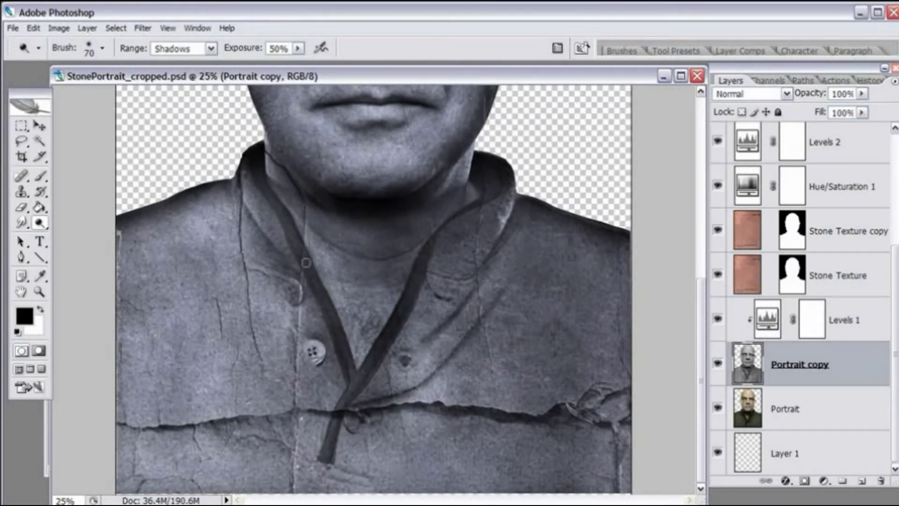
Choose the Dodge tool with its range set to Shadows and its exposure at 50%.
drag(40, 223, 77, 229)
click(210, 49)
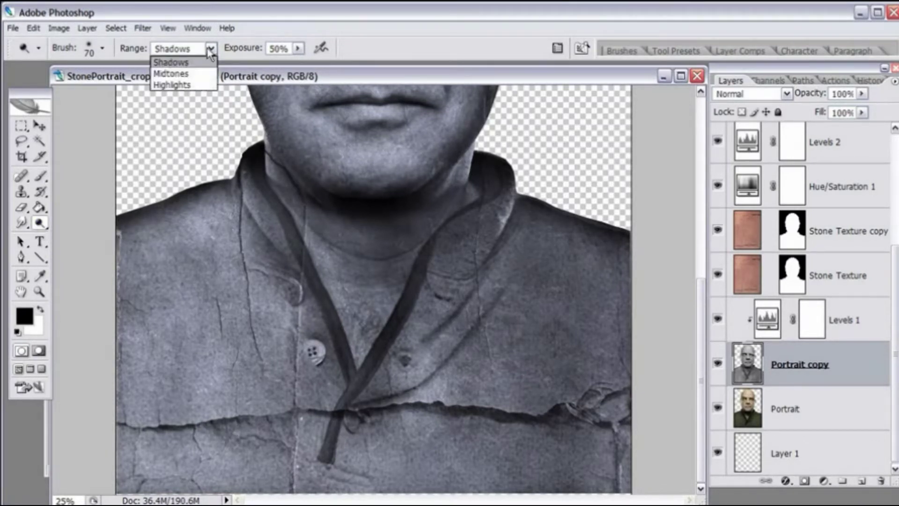
click(171, 63)
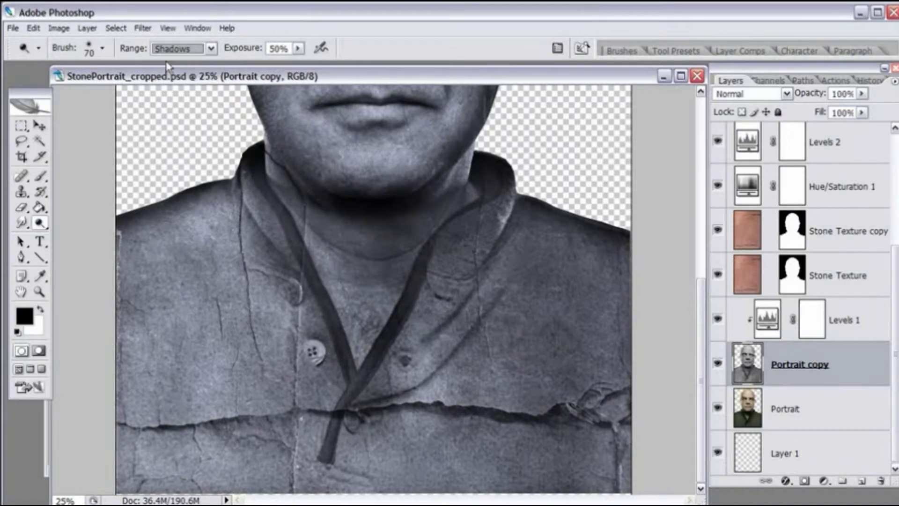
click(279, 46)
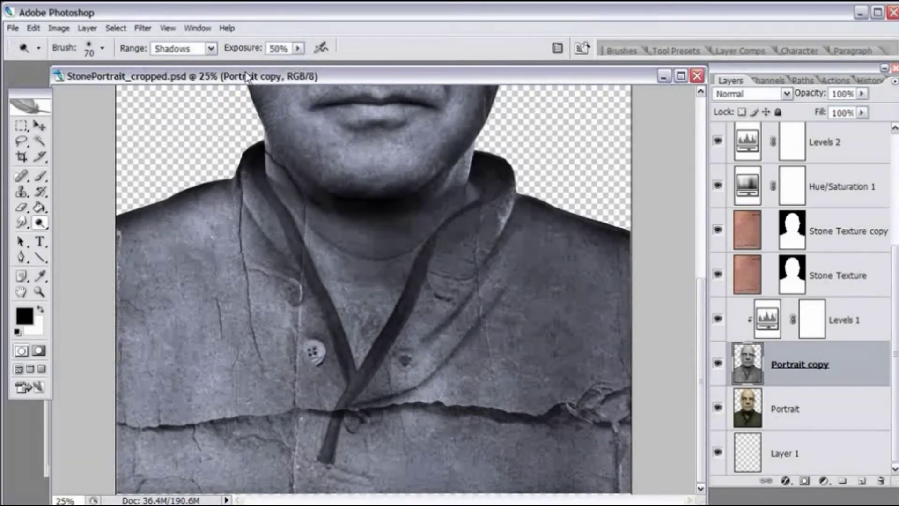
Set the Dodge brush's master diameter to 70 px.
right_click(289, 219)
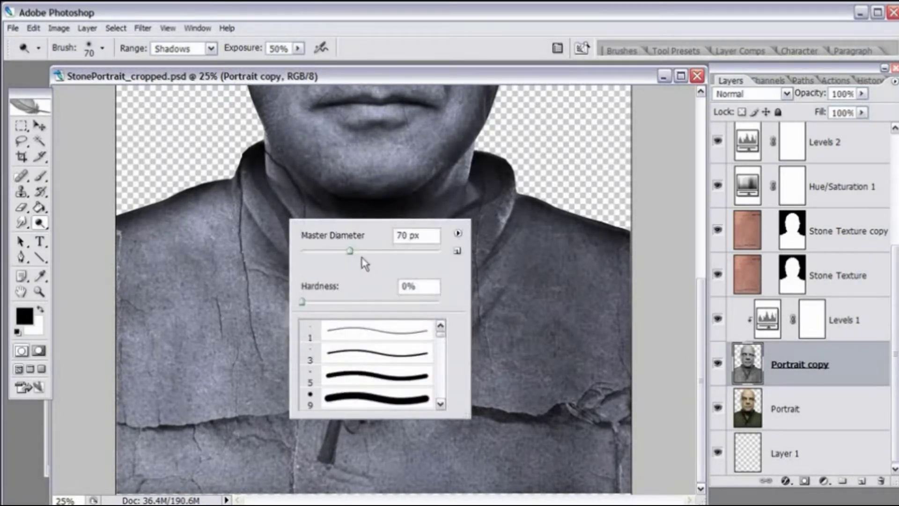
drag(350, 253, 346, 255)
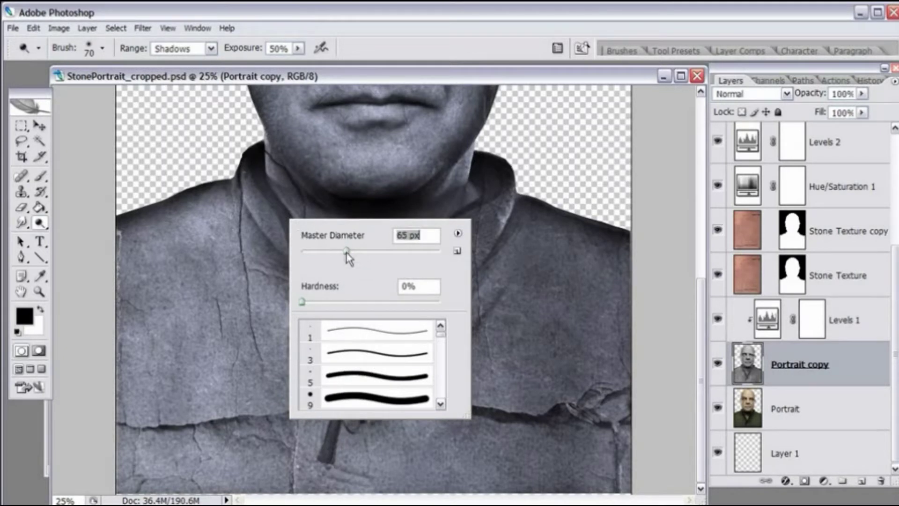
click(324, 89)
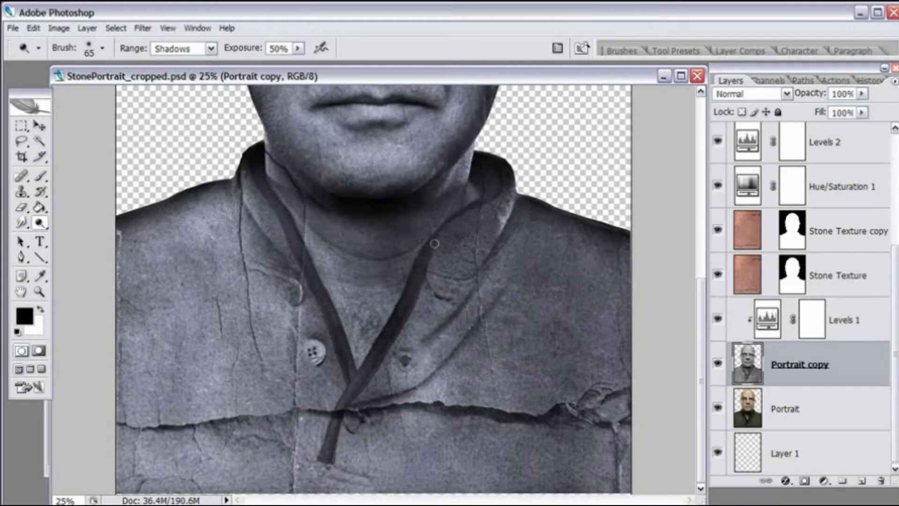
right_click(361, 300)
drag(397, 311, 418, 311)
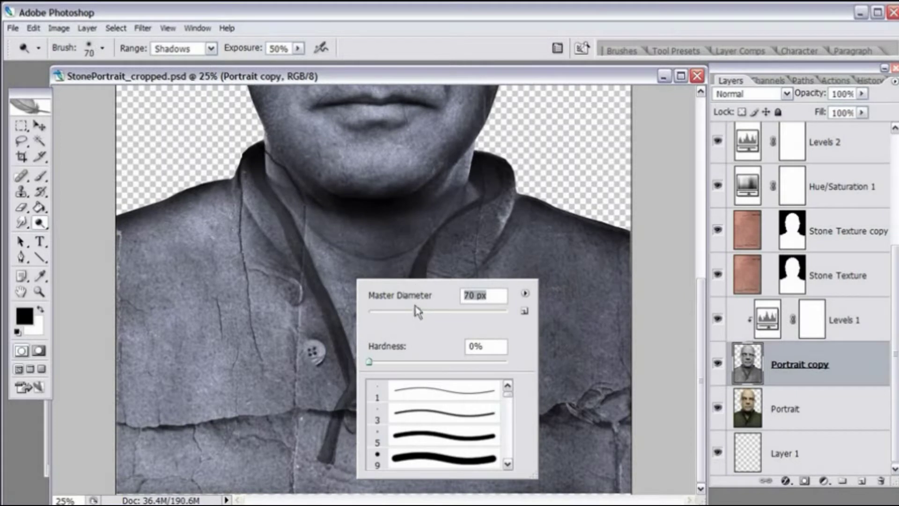
click(382, 81)
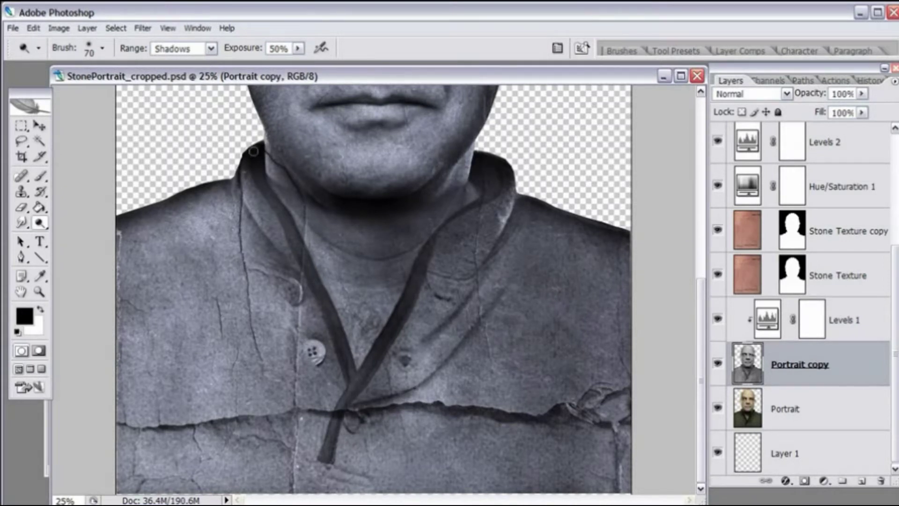
On the Portrait copy layer, dodge a highlight along the centre of both dark collar bands, from the neck to their crossing.
drag(252, 162, 278, 204)
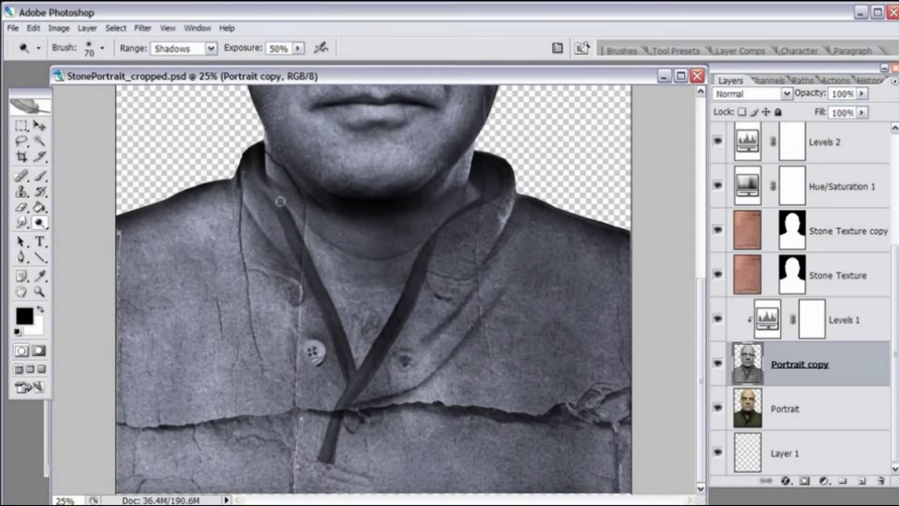
mouse_move(281, 209)
mouse_down()
mouse_move(348, 372)
mouse_move(292, 228)
mouse_move(248, 153)
mouse_up()
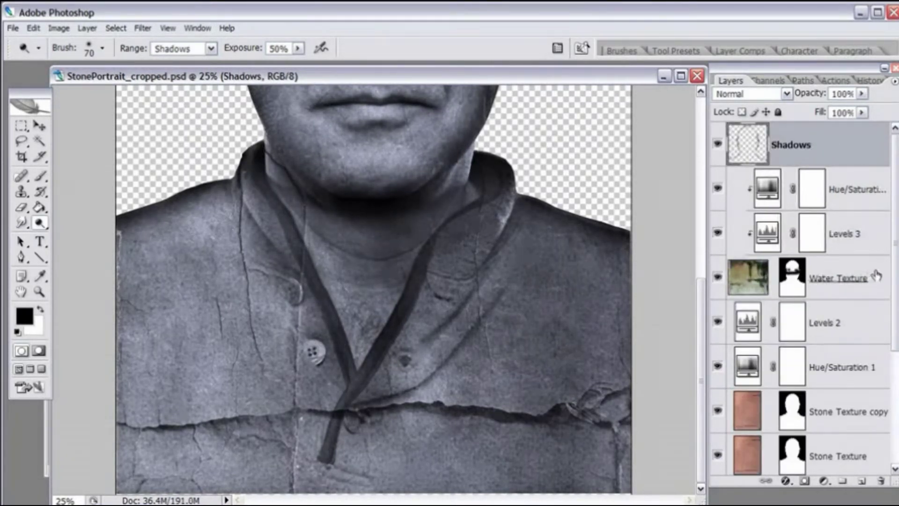
drag(896, 286, 897, 389)
click(748, 369)
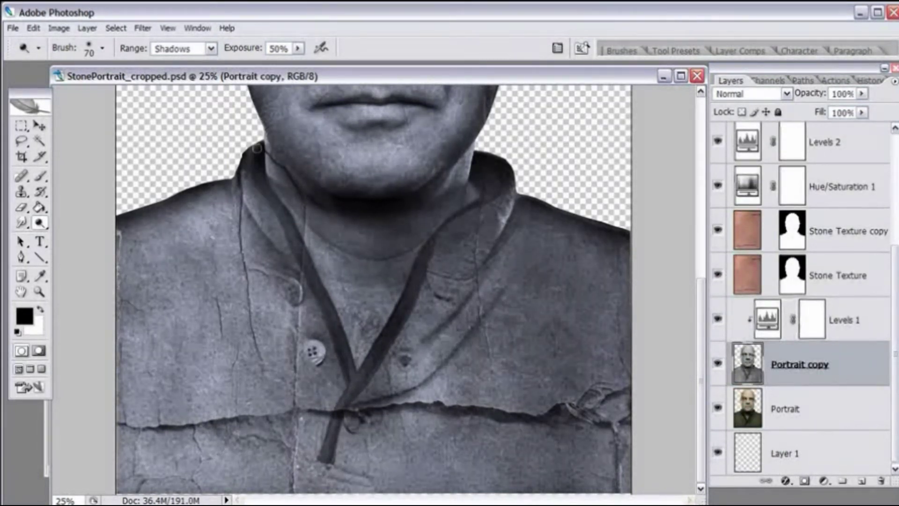
mouse_move(255, 154)
mouse_down()
mouse_move(259, 146)
mouse_move(255, 173)
mouse_move(288, 216)
mouse_move(351, 375)
mouse_move(282, 211)
mouse_move(252, 166)
mouse_move(252, 142)
mouse_up()
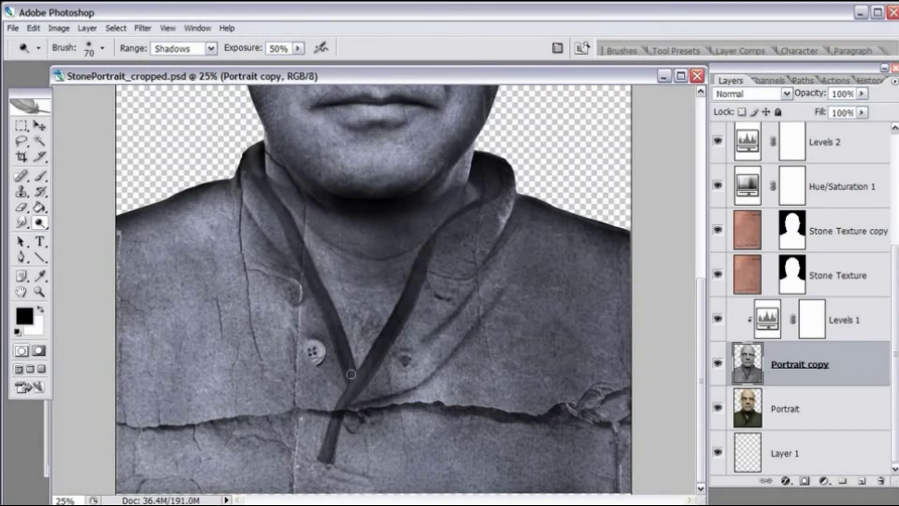
mouse_move(349, 367)
mouse_down()
mouse_move(255, 171)
mouse_move(252, 145)
mouse_move(326, 178)
mouse_up()
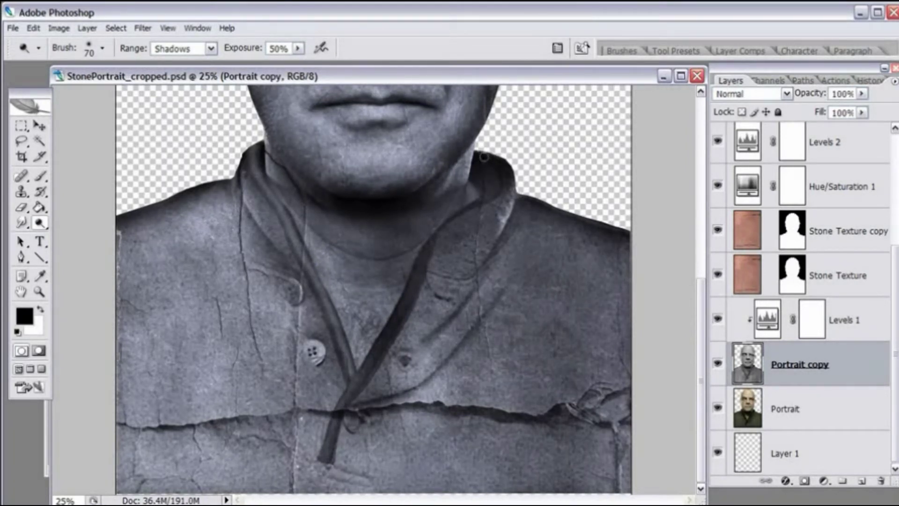
mouse_move(487, 157)
mouse_down()
mouse_move(506, 175)
mouse_move(492, 193)
mouse_move(516, 170)
mouse_move(486, 159)
mouse_move(500, 169)
mouse_move(500, 186)
mouse_move(442, 226)
mouse_move(399, 322)
mouse_move(342, 404)
mouse_up()
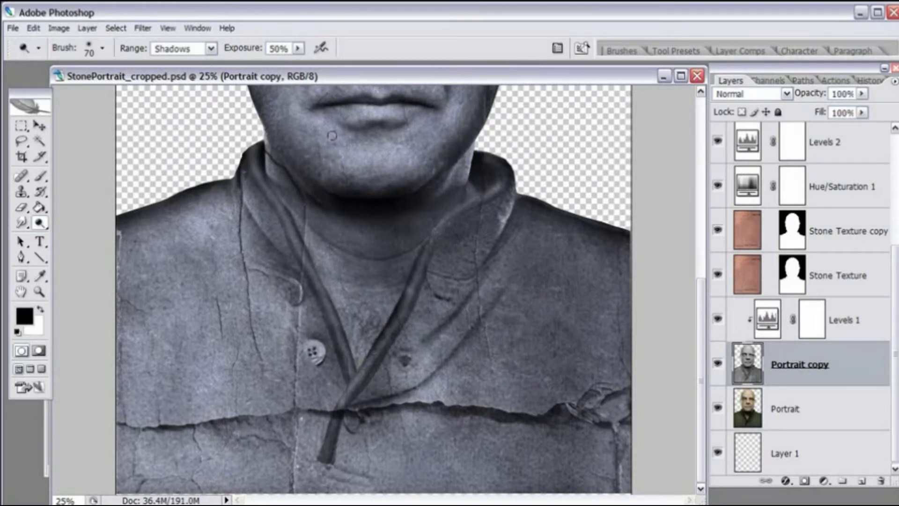
Lower the Dodge exposure to 30% and lighten the collar bands further, including the short end below the horizontal tear.
click(257, 53)
text(35)
key(Return)
mouse_move(350, 391)
mouse_down()
mouse_move(406, 296)
mouse_move(424, 247)
mouse_move(460, 216)
mouse_move(495, 209)
mouse_move(462, 219)
mouse_move(500, 183)
mouse_move(500, 163)
mouse_move(483, 152)
mouse_move(433, 305)
mouse_up()
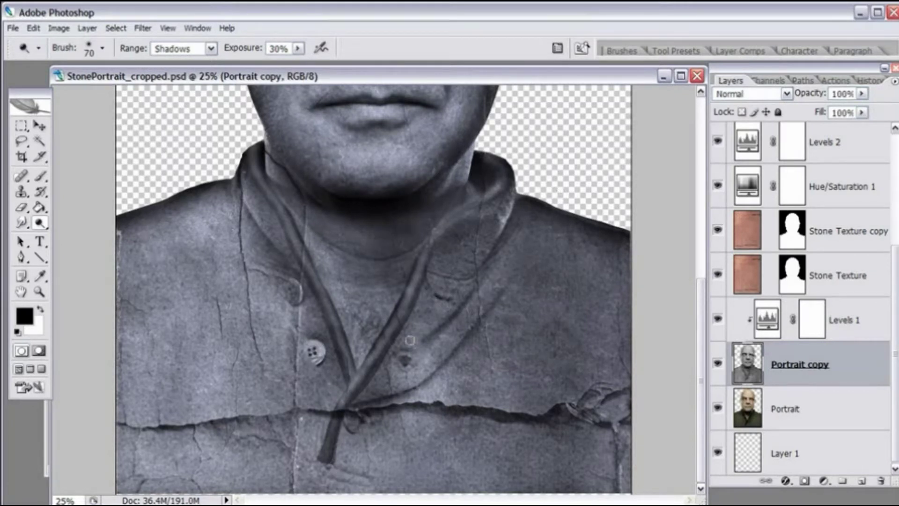
drag(341, 412, 333, 447)
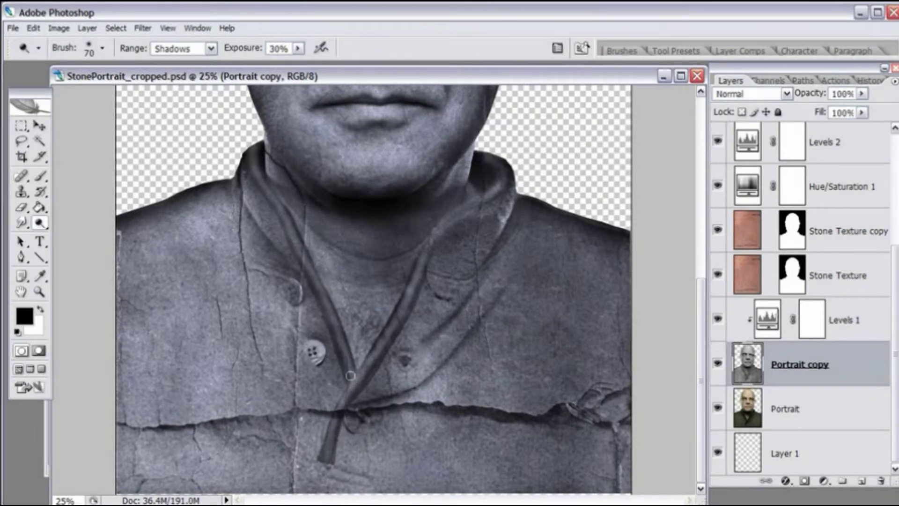
mouse_move(349, 375)
mouse_down()
mouse_move(322, 296)
mouse_move(255, 172)
mouse_move(256, 140)
mouse_up()
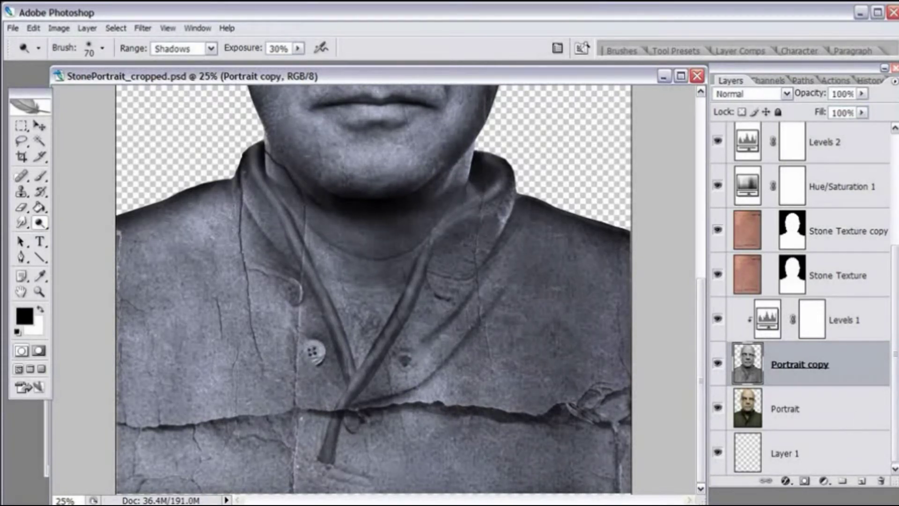
Check the dodged collar bands on the whole portrait, and examine the crack crossing the left band at 50% zoom.
key(ctrl+minus)
key(ctrl+minus)
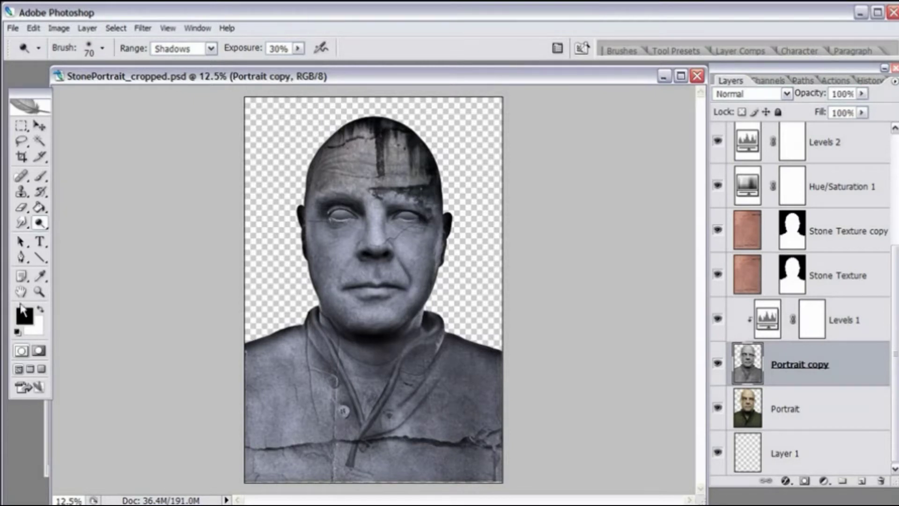
click(39, 292)
click(380, 402)
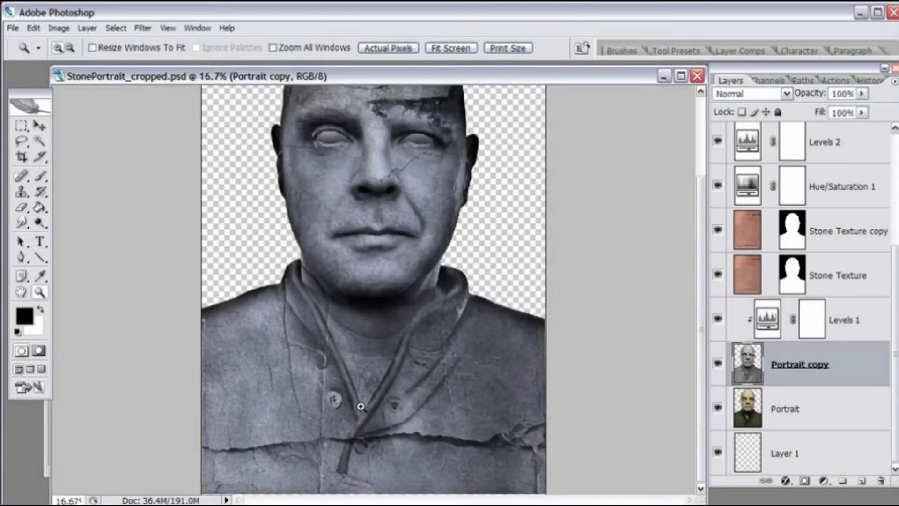
click(360, 407)
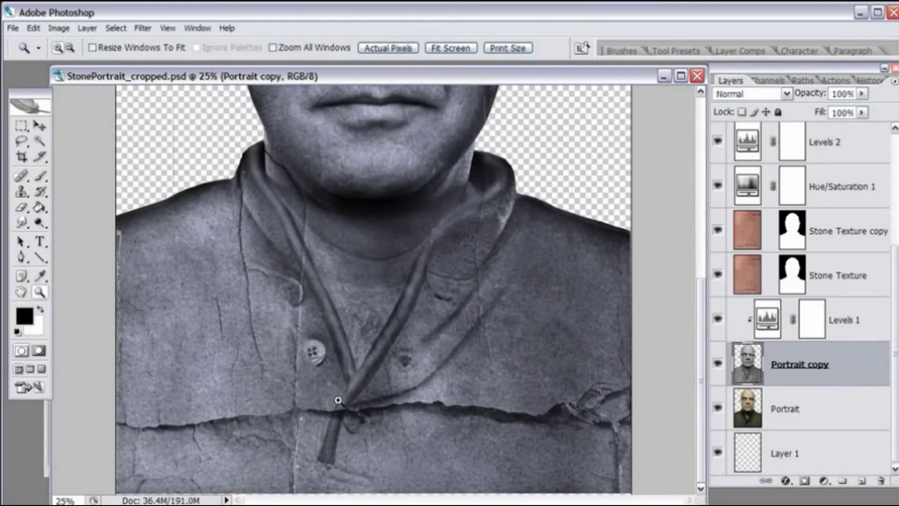
drag(306, 288, 311, 313)
click(302, 277)
click(297, 283)
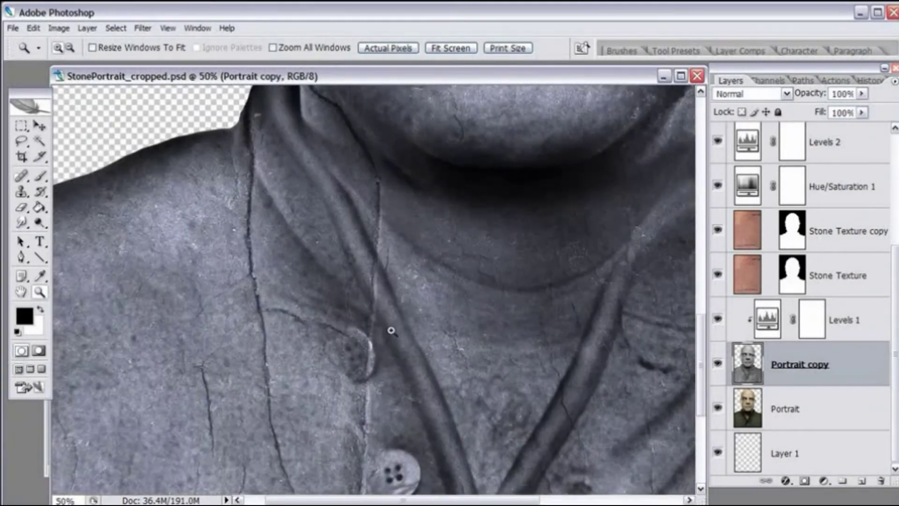
drag(377, 202, 375, 284)
Make the Stone Texture layer the active layer for editing.
key(alt+period)
key(r)
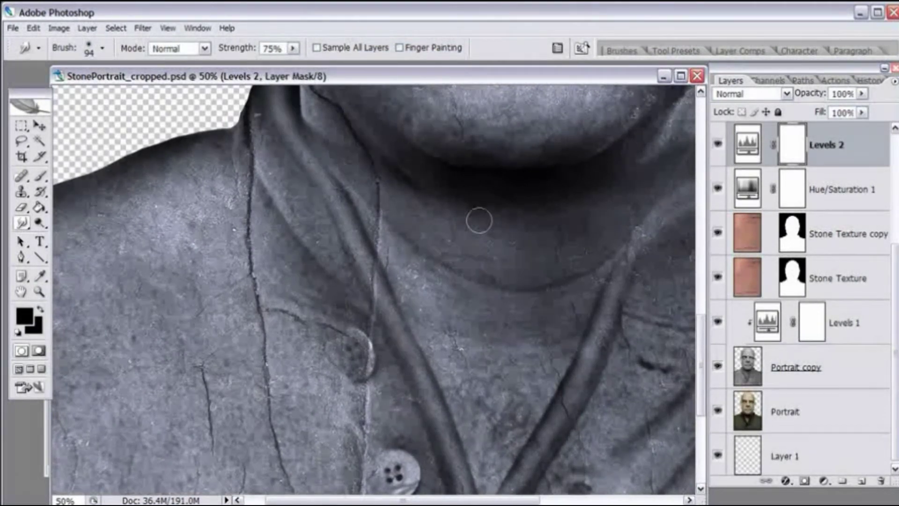
click(750, 283)
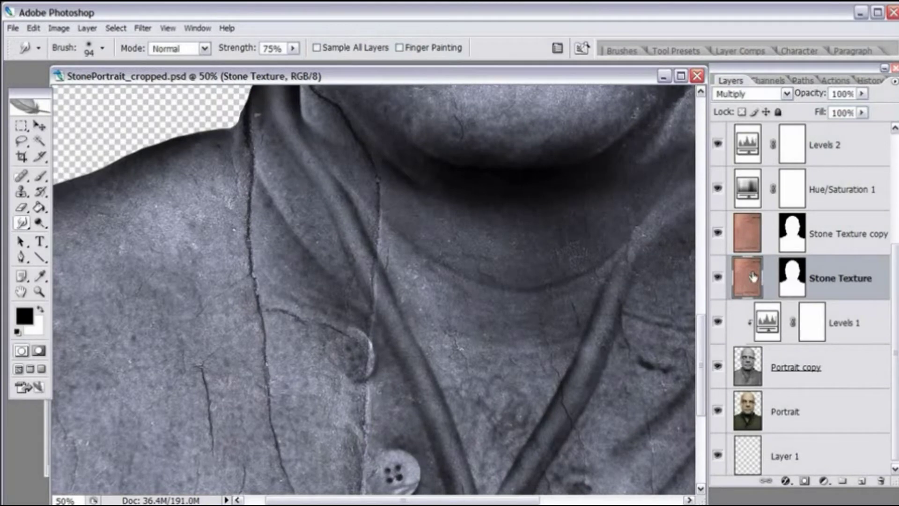
click(752, 238)
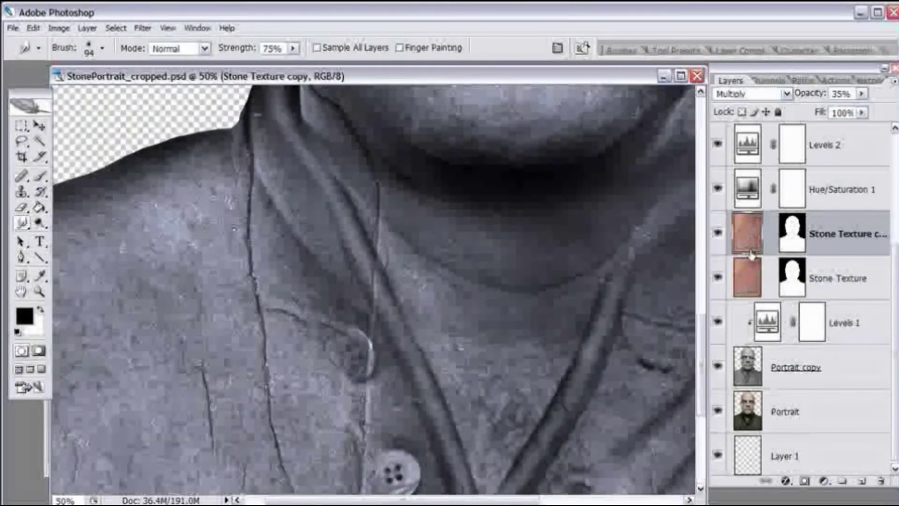
click(751, 284)
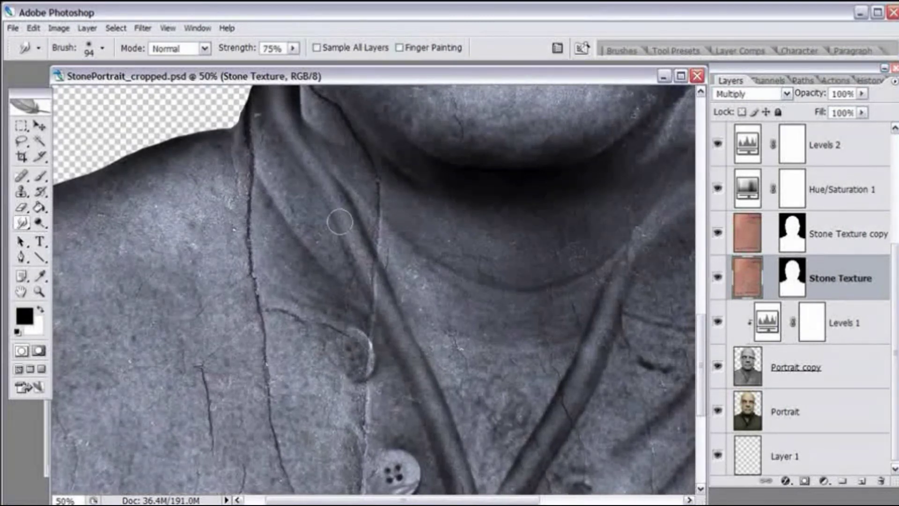
Cover the vertical crack crossing the left collar band with cloned stone texture, using the Clone Stamp with an 81 px brush.
click(21, 178)
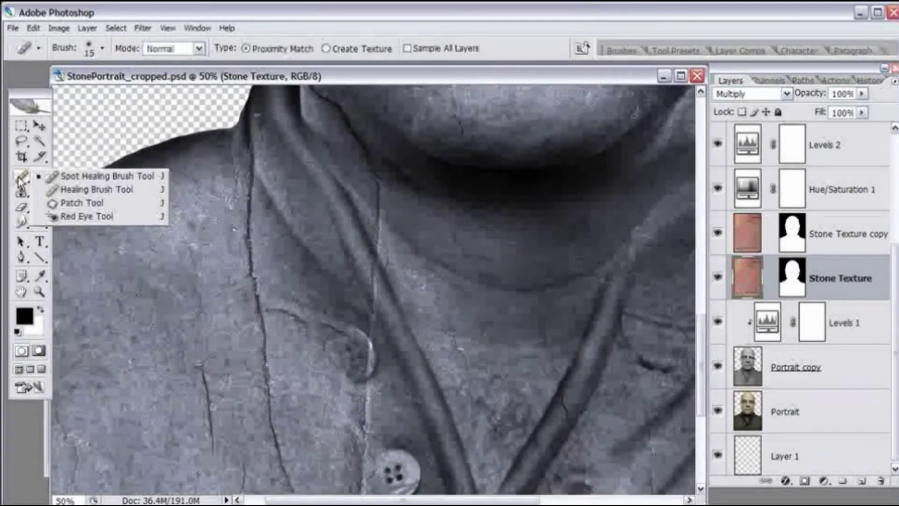
drag(21, 191, 66, 184)
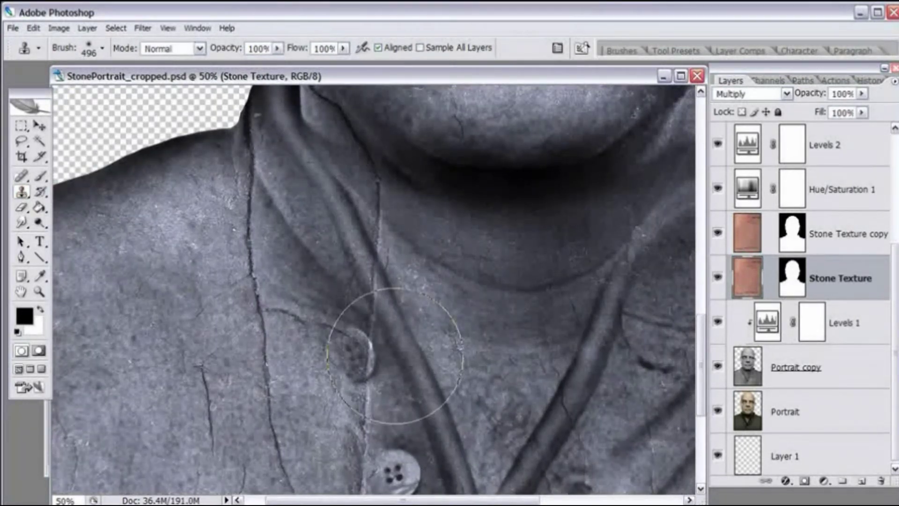
right_click(396, 356)
mouse_move(485, 366)
mouse_down()
mouse_move(489, 359)
mouse_move(478, 368)
mouse_up()
click(442, 88)
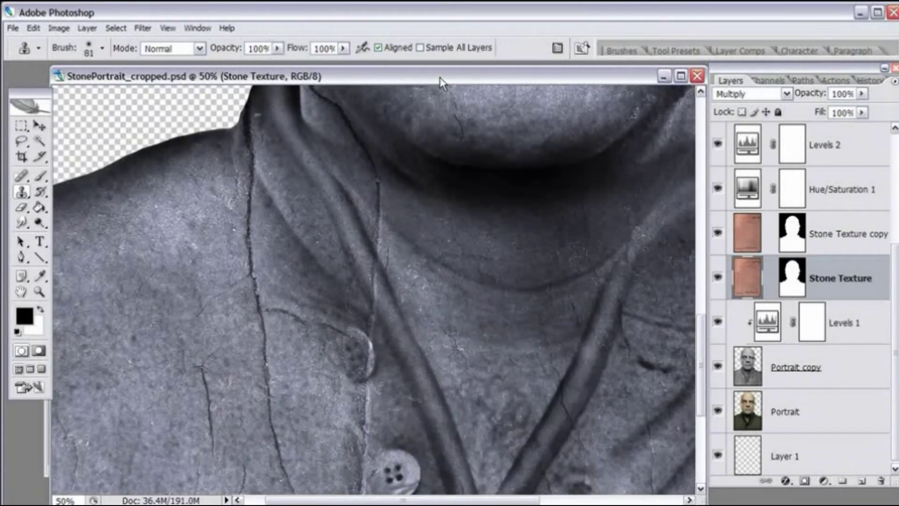
key(alt)
key(alt)
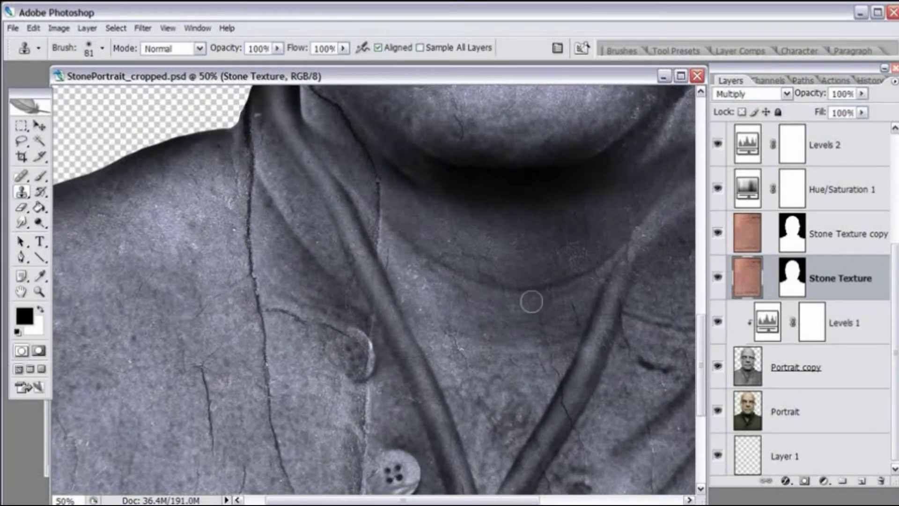
Try cloning stone texture over the upper shirt button beside the left collar band on the Stone Texture layer.
click(750, 235)
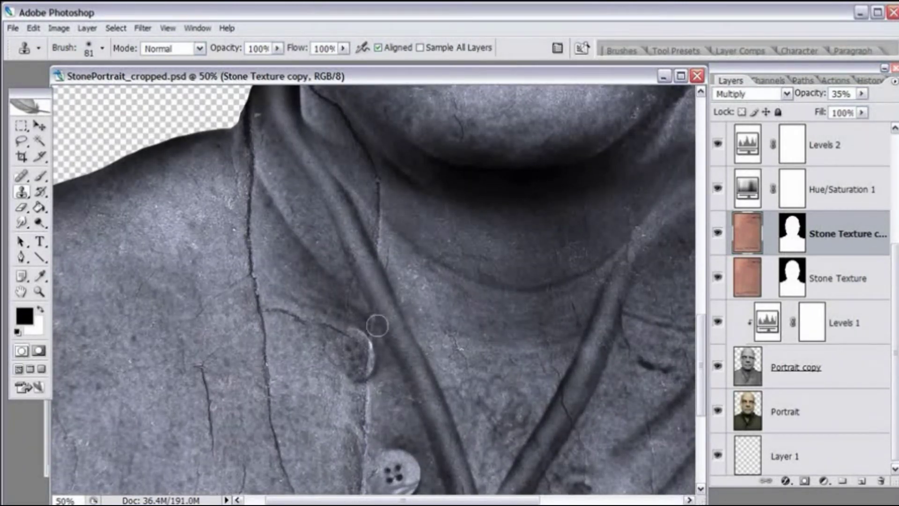
click(730, 280)
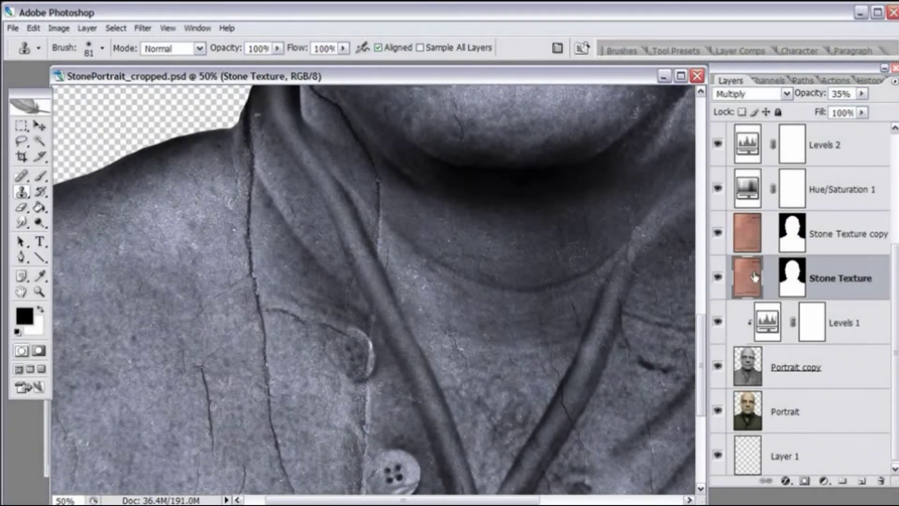
mouse_move(349, 355)
mouse_down()
mouse_move(349, 339)
mouse_move(370, 346)
mouse_move(359, 361)
mouse_up()
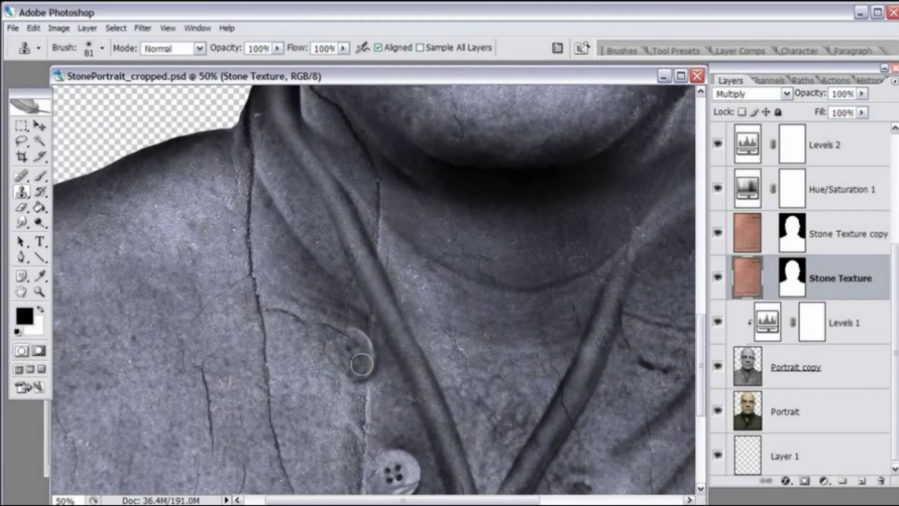
key(ctrl+z)
Clone clean stone texture over the crack crossing the right collar band above where the bands meet.
drag(548, 261, 400, 180)
drag(342, 373, 478, 310)
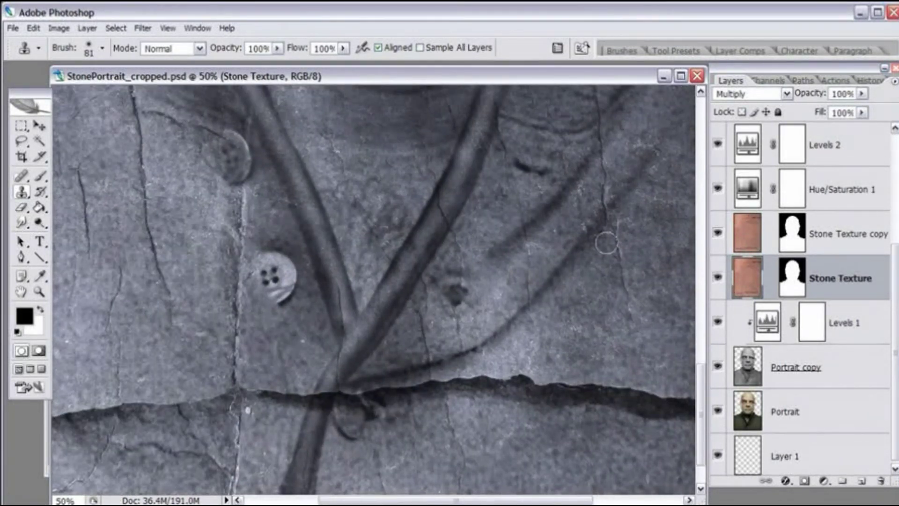
mouse_move(465, 208)
mouse_down()
mouse_move(449, 197)
mouse_move(440, 205)
mouse_up()
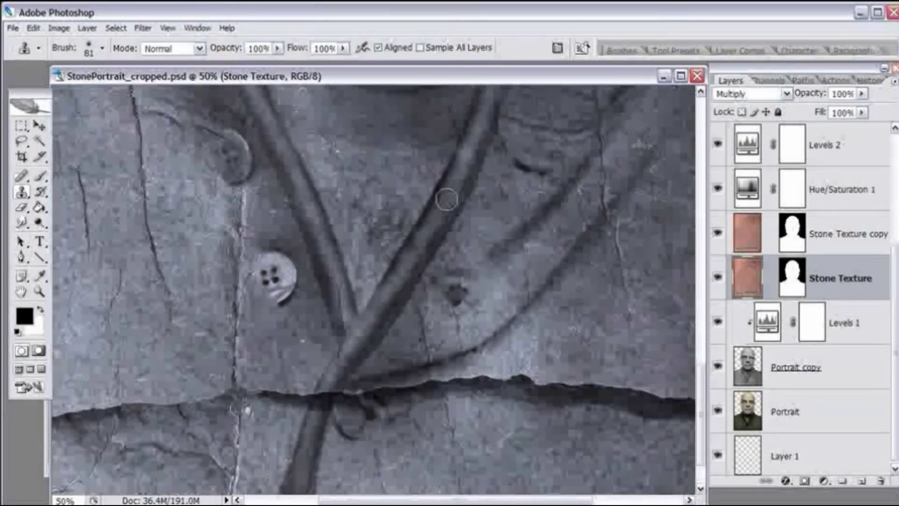
mouse_move(441, 203)
mouse_down()
mouse_move(445, 215)
mouse_move(447, 192)
mouse_up()
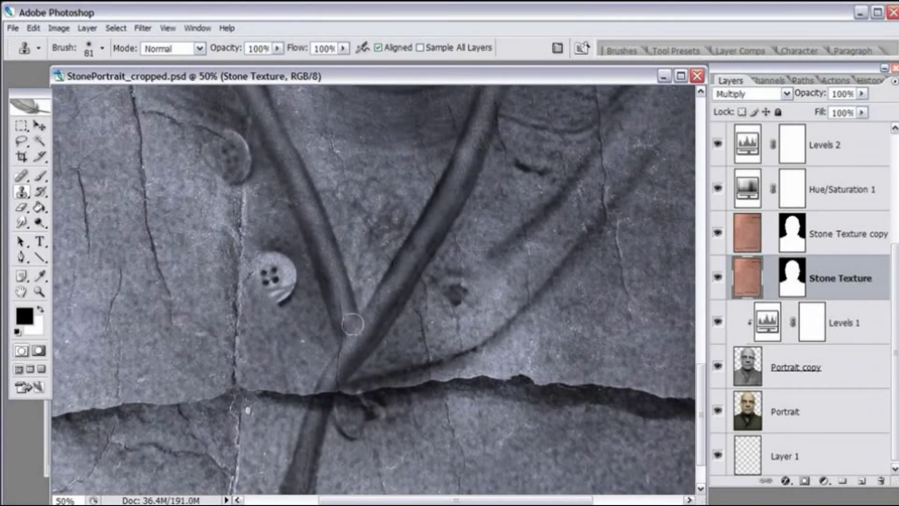
Clone clean stone texture over the cracks where the collar bands meet and across the upper right band near the neck.
mouse_move(354, 336)
mouse_down()
mouse_move(351, 361)
mouse_move(334, 375)
mouse_move(344, 337)
mouse_move(326, 288)
mouse_move(337, 330)
mouse_up()
scroll(468, 211, up, 5)
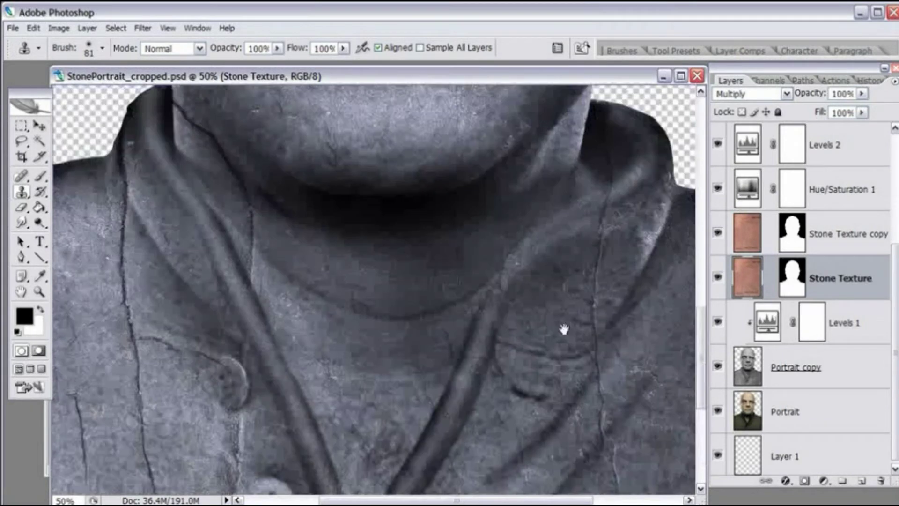
alt+click(591, 210)
mouse_move(602, 207)
mouse_down()
mouse_move(633, 190)
mouse_move(601, 191)
mouse_move(644, 185)
mouse_move(644, 175)
mouse_move(614, 204)
mouse_move(603, 203)
mouse_move(635, 184)
mouse_move(610, 197)
mouse_move(628, 192)
mouse_up()
alt+click(614, 205)
On the Portrait copy layer, switch to the Dodge tool for Shadows at 40% exposure with a 63 px brush.
click(779, 379)
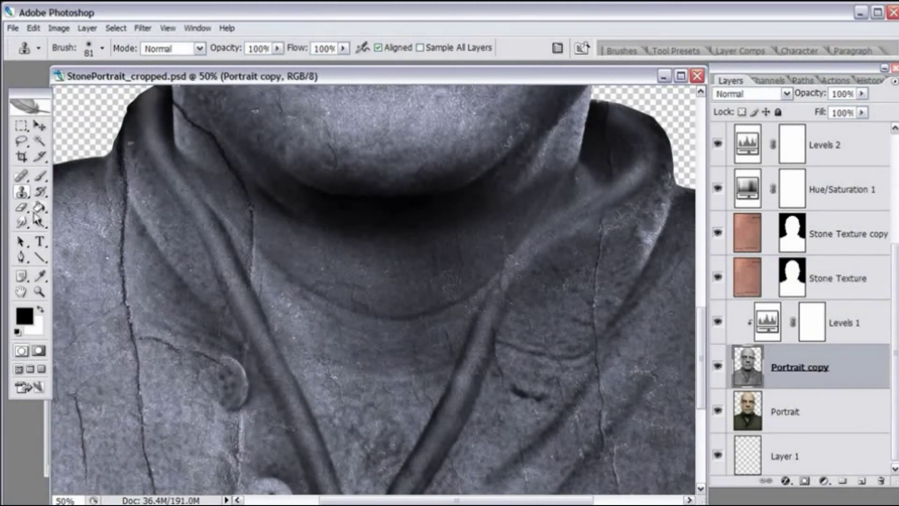
drag(39, 223, 89, 237)
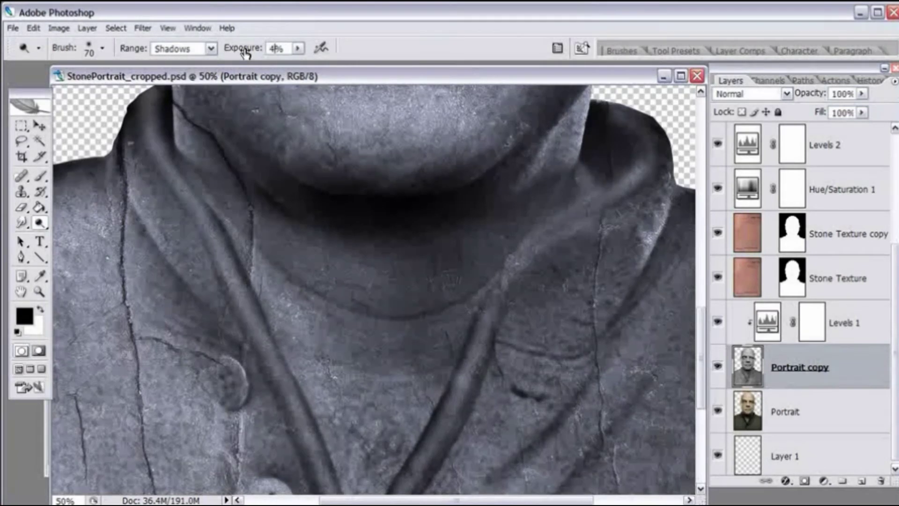
right_click(602, 232)
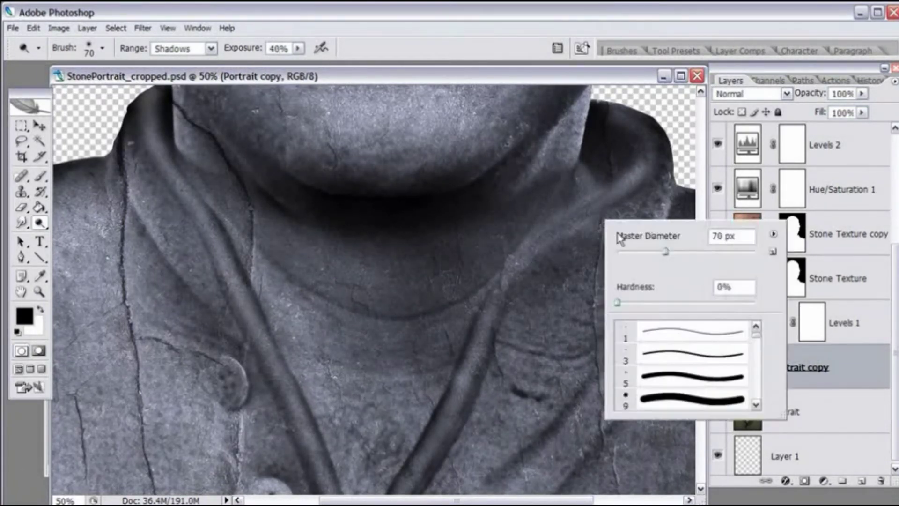
drag(660, 251, 663, 252)
key(Return)
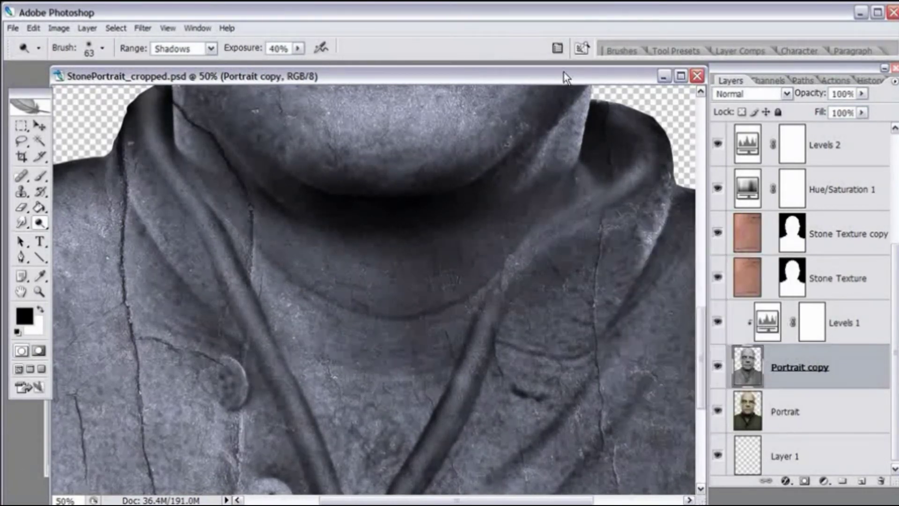
Try lightening the upper right collar band with the 63 px Dodge brush, raising the exposure to 50%.
mouse_move(597, 202)
mouse_down()
mouse_move(525, 250)
mouse_move(499, 299)
mouse_up()
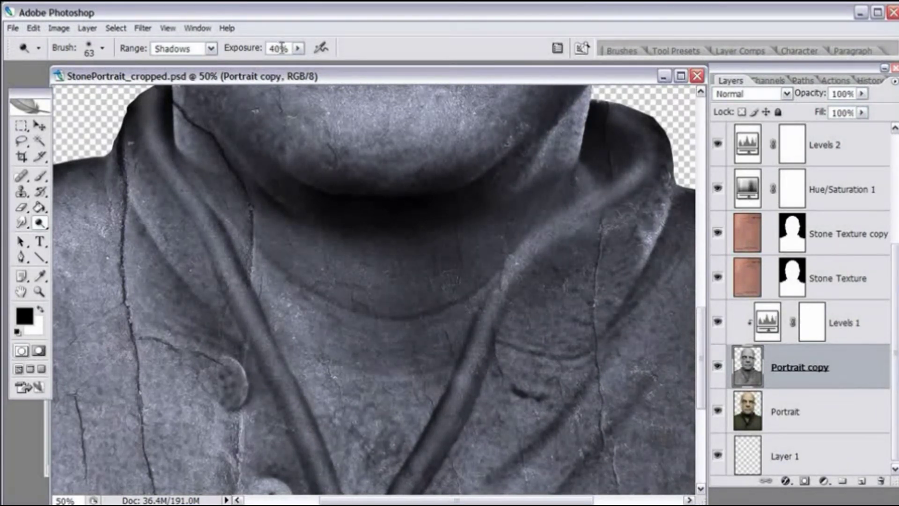
text(50)
key(Return)
mouse_move(603, 198)
mouse_down()
mouse_move(534, 248)
mouse_move(506, 294)
mouse_move(519, 294)
mouse_move(633, 190)
mouse_move(681, 166)
mouse_move(662, 237)
mouse_move(583, 230)
mouse_move(579, 263)
mouse_move(635, 263)
mouse_move(625, 257)
mouse_up()
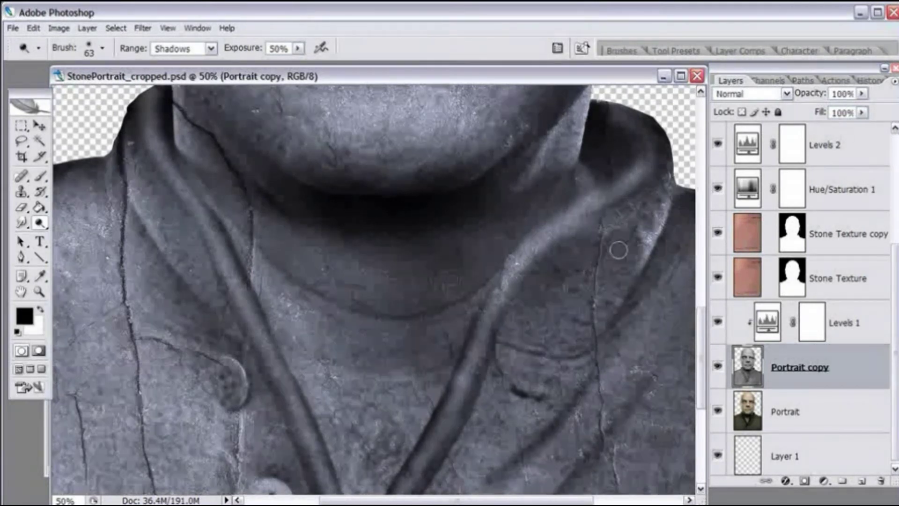
mouse_move(618, 250)
mouse_down()
mouse_move(607, 266)
mouse_move(511, 307)
mouse_move(525, 283)
mouse_move(504, 241)
mouse_up()
Dodge a highlight along the upper right collar band using a smaller 39 px brush.
right_click(530, 226)
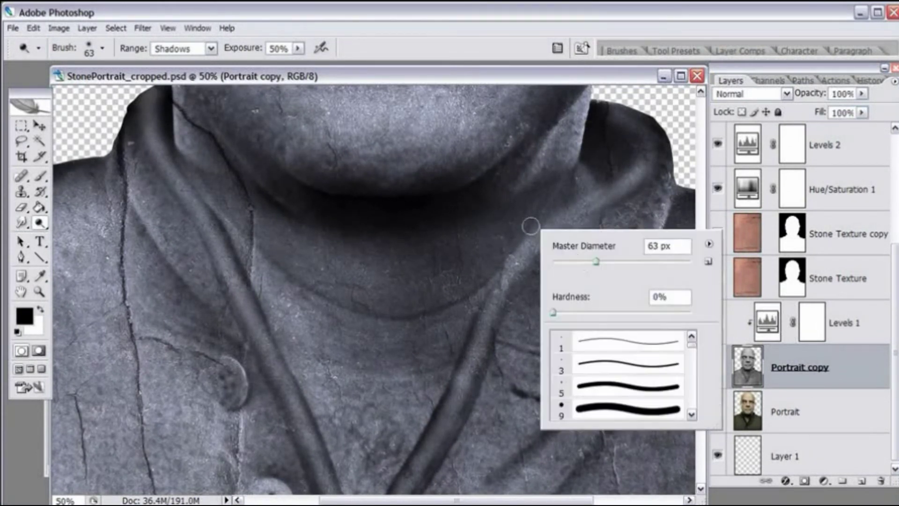
drag(584, 261, 579, 260)
click(568, 71)
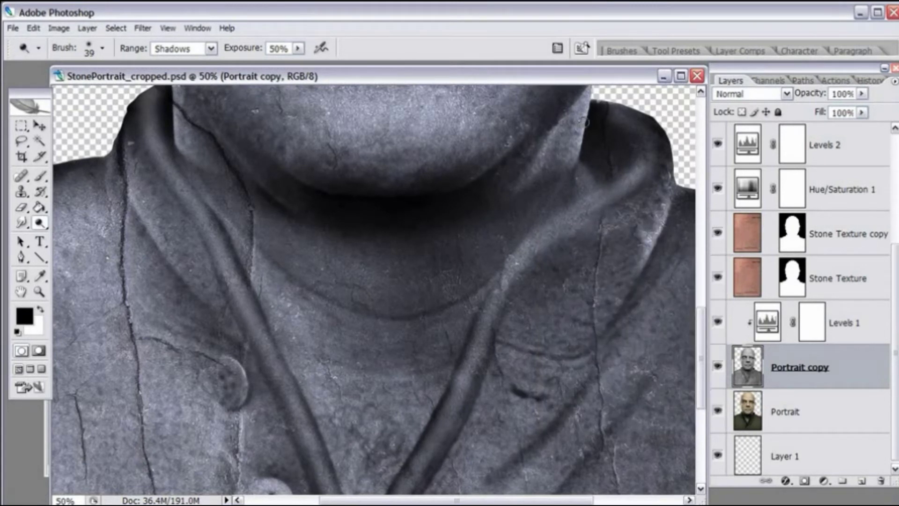
mouse_move(648, 153)
mouse_down()
mouse_move(636, 179)
mouse_move(537, 240)
mouse_up()
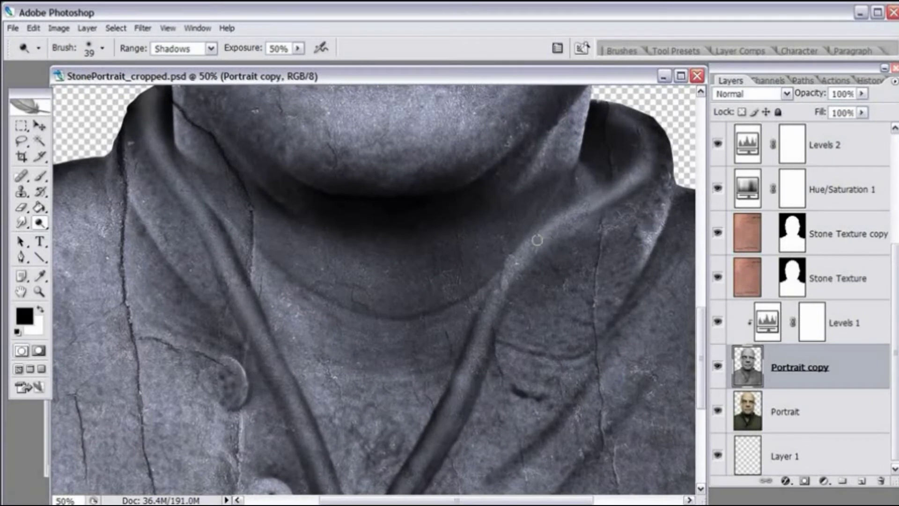
mouse_move(583, 201)
mouse_down()
mouse_move(526, 250)
mouse_move(501, 290)
mouse_move(561, 235)
mouse_move(489, 314)
mouse_move(479, 343)
mouse_up()
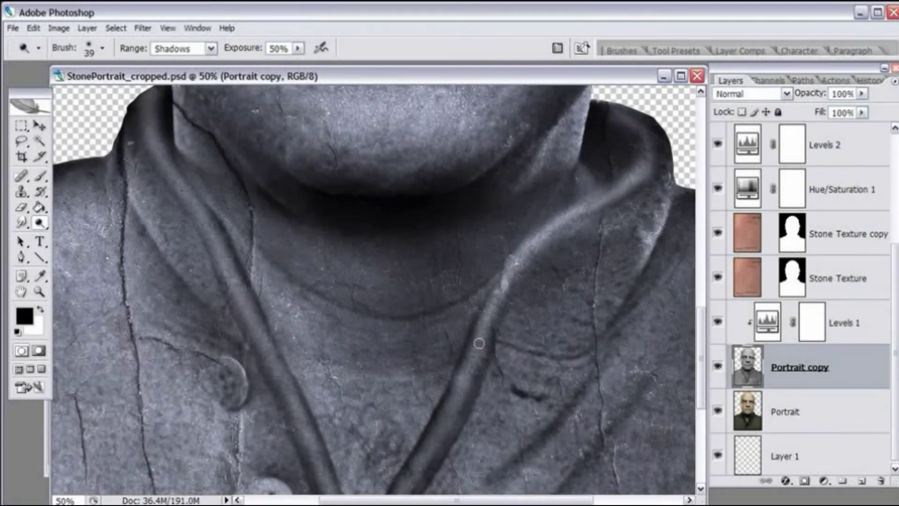
Continue the dodged highlight down the right collar band to where the two bands meet.
drag(553, 354, 599, 241)
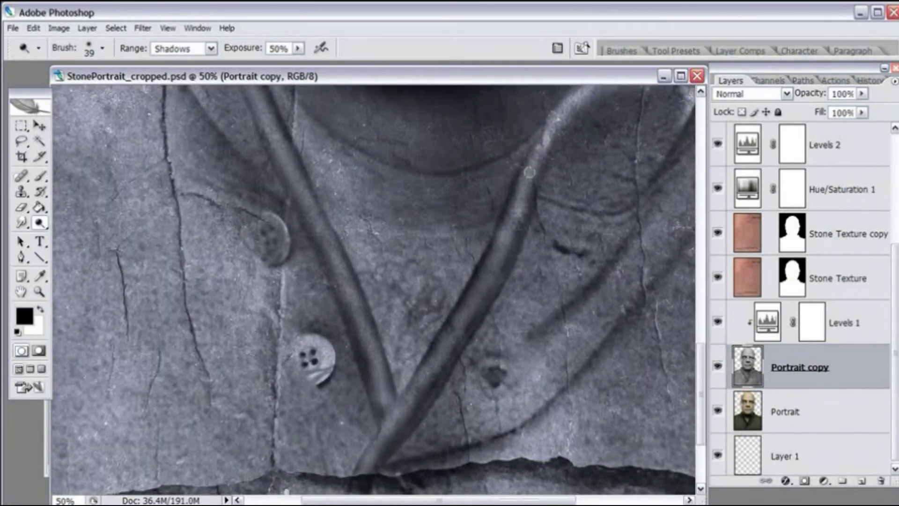
mouse_move(517, 204)
mouse_down()
mouse_move(470, 306)
mouse_move(420, 377)
mouse_up()
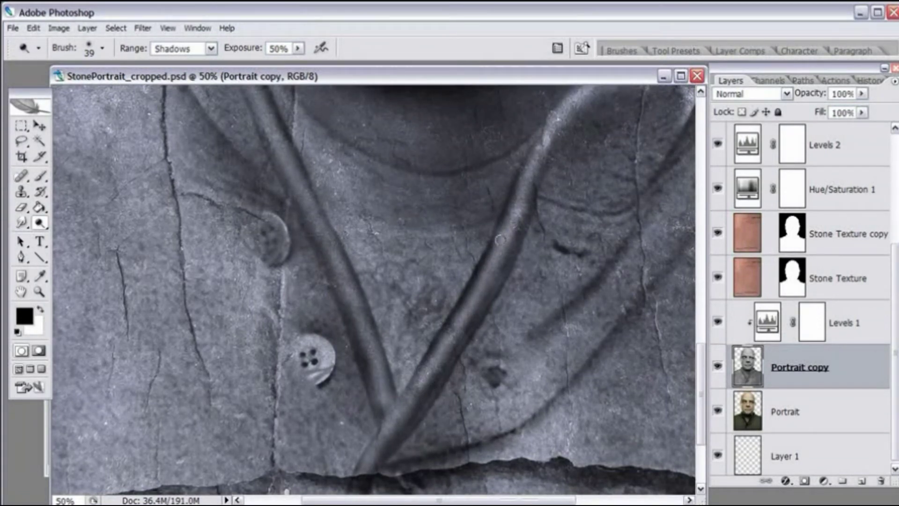
mouse_move(493, 261)
mouse_down()
mouse_move(406, 409)
mouse_move(386, 423)
mouse_up()
Dodge a highlight along the left collar band from the meeting point up to the side of the neck.
mouse_move(387, 405)
mouse_down()
mouse_move(306, 204)
mouse_move(316, 220)
mouse_move(262, 112)
mouse_up()
drag(345, 142, 416, 284)
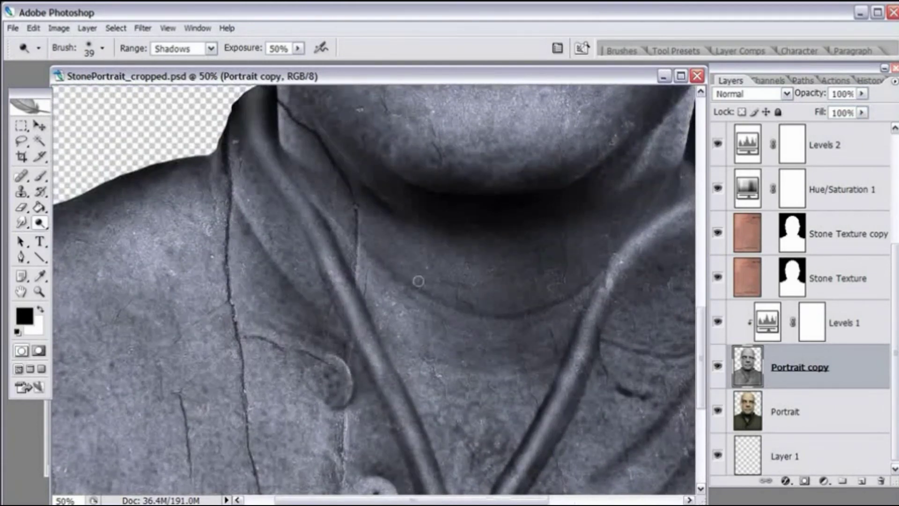
drag(342, 295, 253, 112)
drag(302, 141, 383, 243)
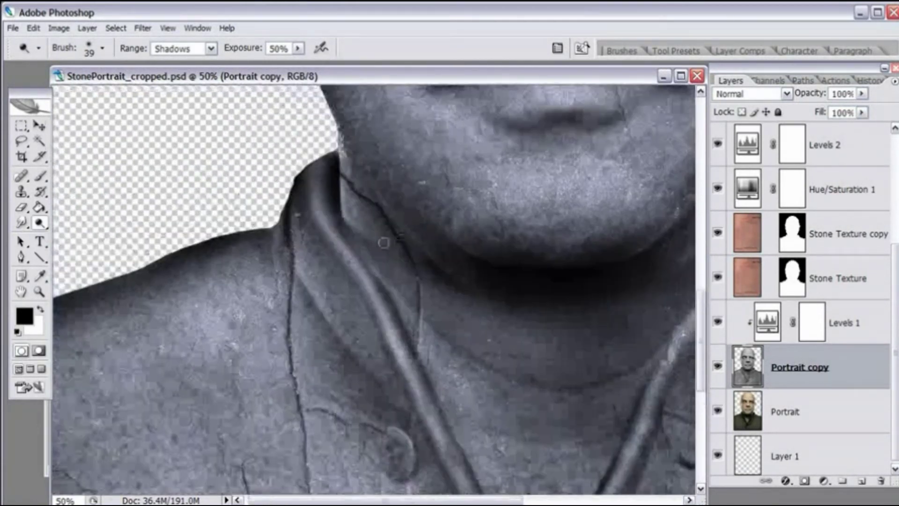
drag(322, 228, 310, 189)
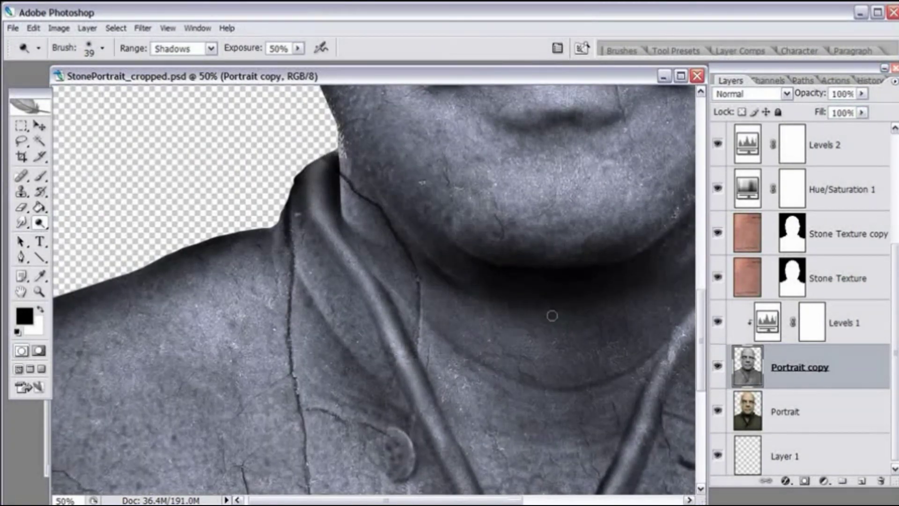
Review the lightened collar bands up close and across the whole portrait.
drag(591, 355, 514, 243)
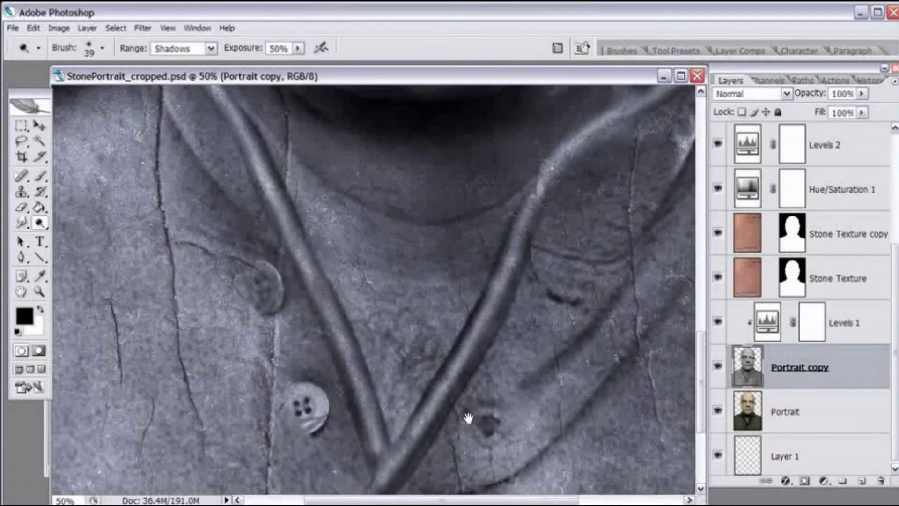
drag(499, 408, 465, 378)
drag(591, 96, 579, 363)
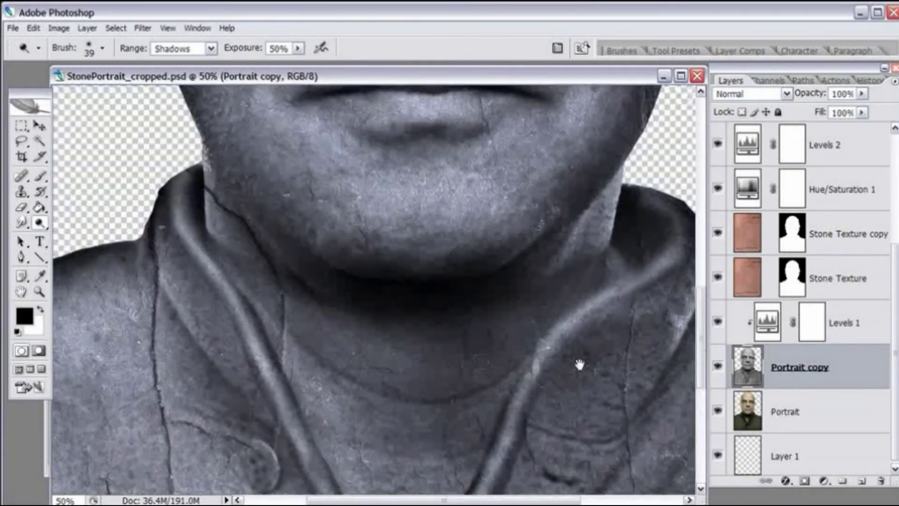
drag(570, 430, 563, 124)
drag(416, 260, 443, 307)
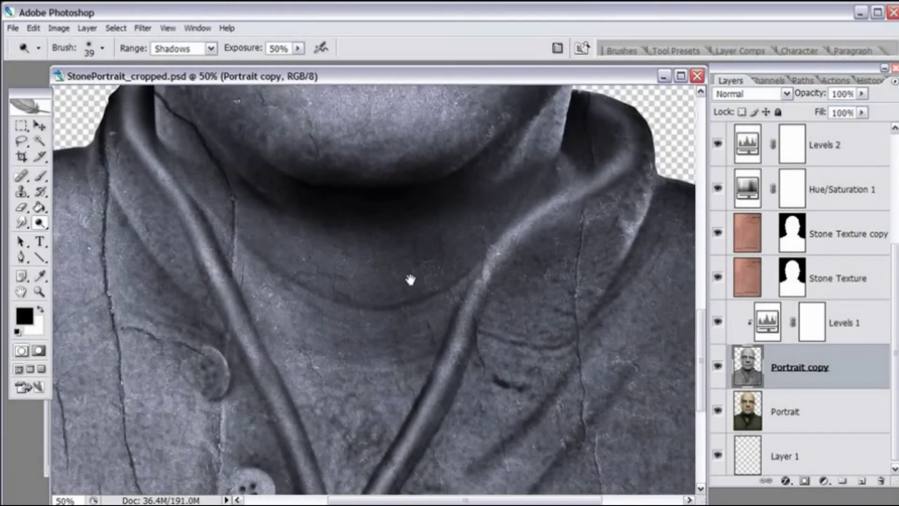
drag(411, 279, 350, 261)
click(838, 278)
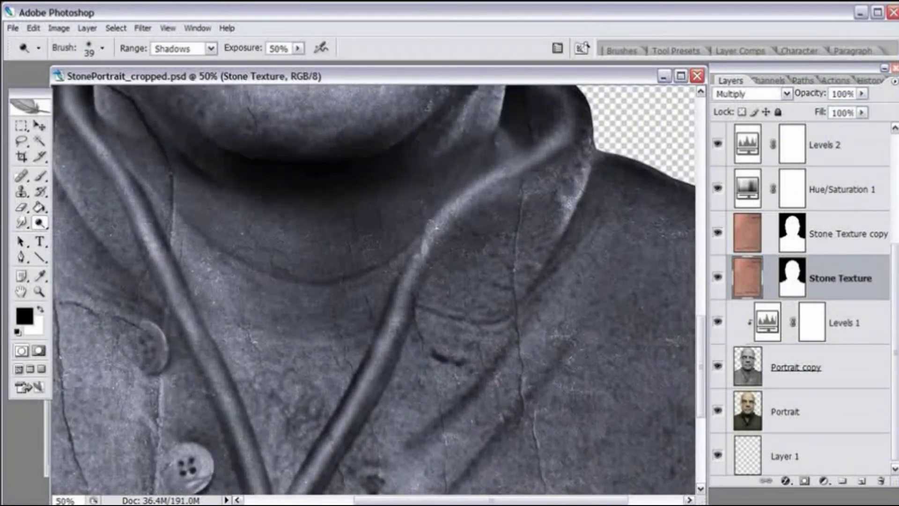
key(ctrl+minus)
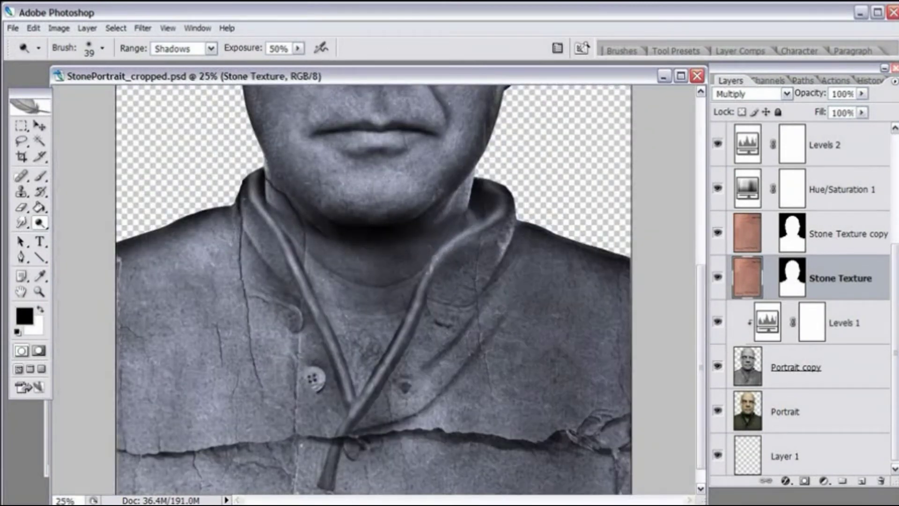
key(ctrl+minus)
key(ctrl+minus)
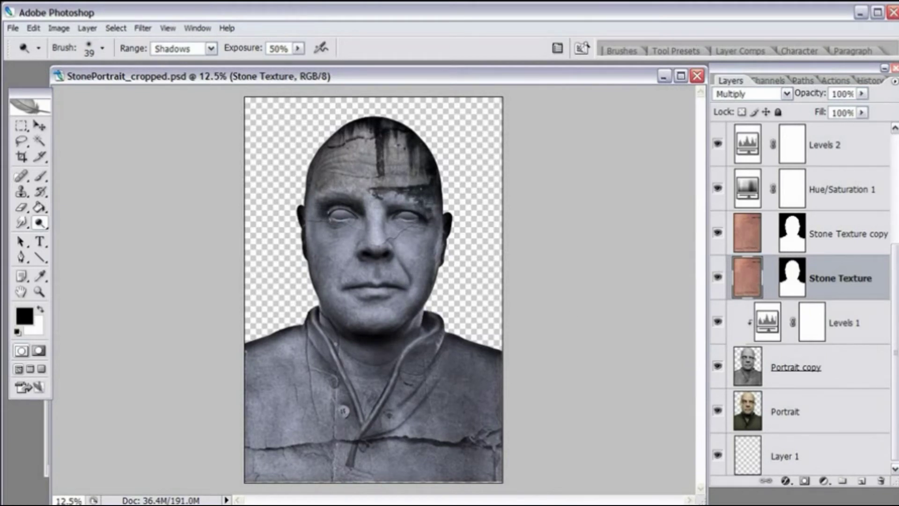
Compare the portrait with the history state before the collar dodging, then restore the latest Dodge Tool state.
click(870, 82)
scroll(894, 197, down, 10)
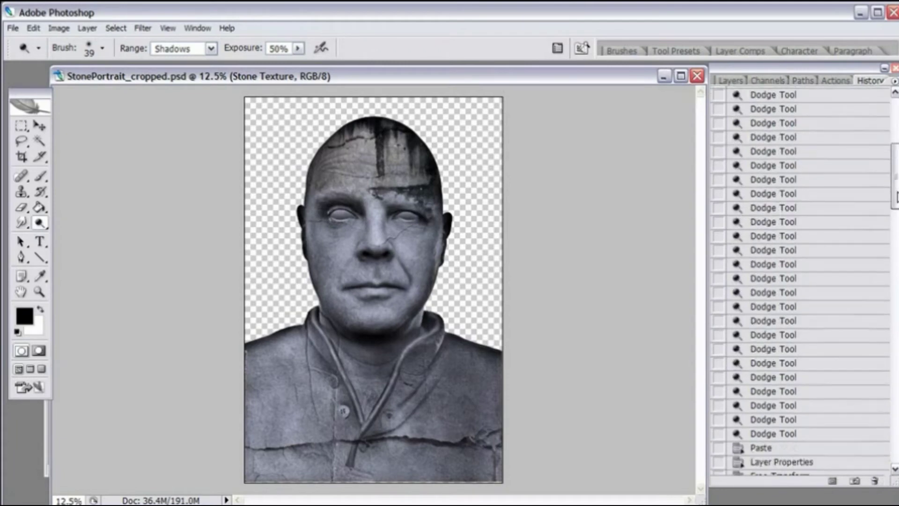
scroll(801, 281, down, 10)
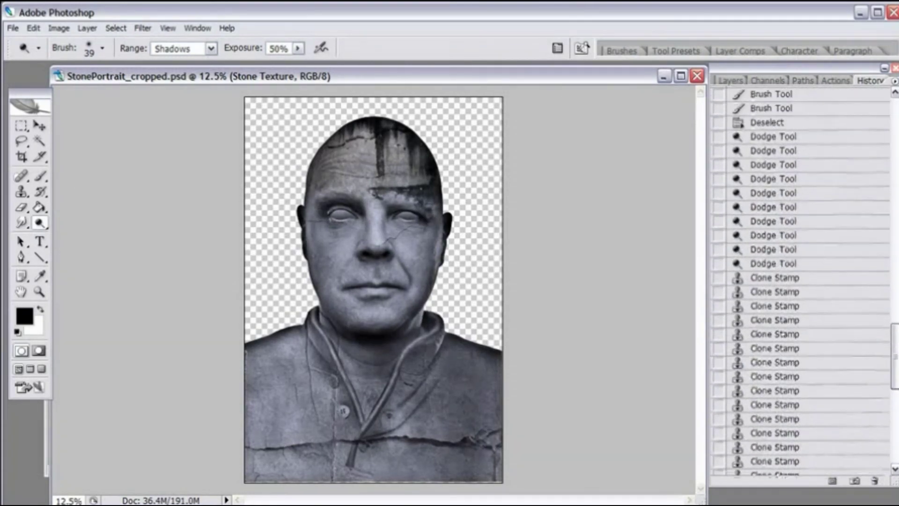
scroll(895, 334, up, 1)
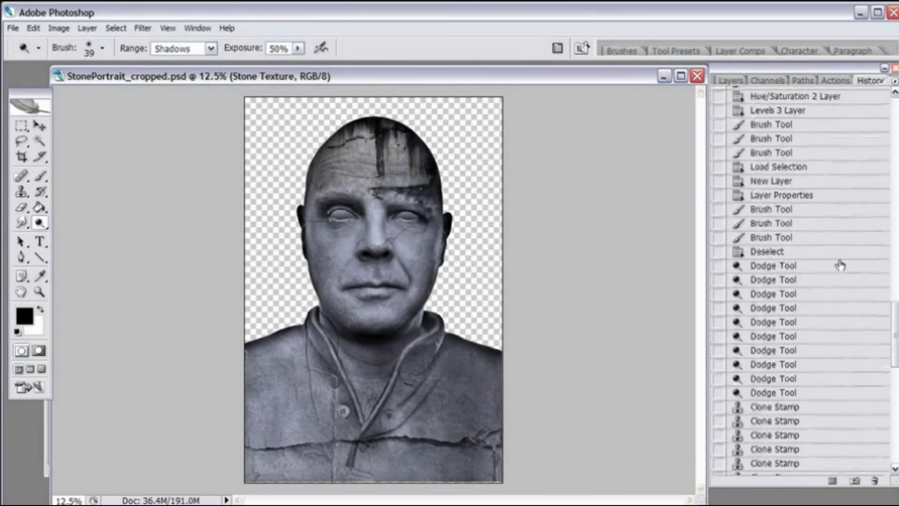
click(781, 252)
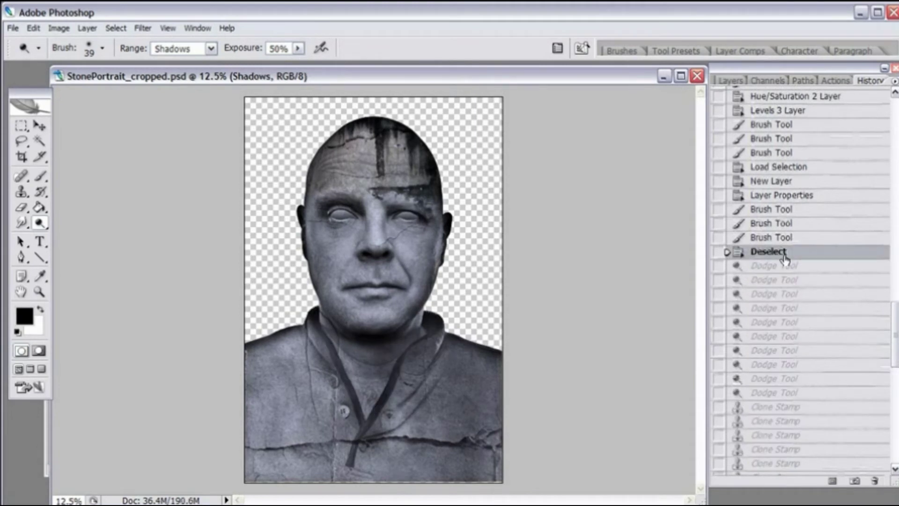
drag(895, 316, 896, 445)
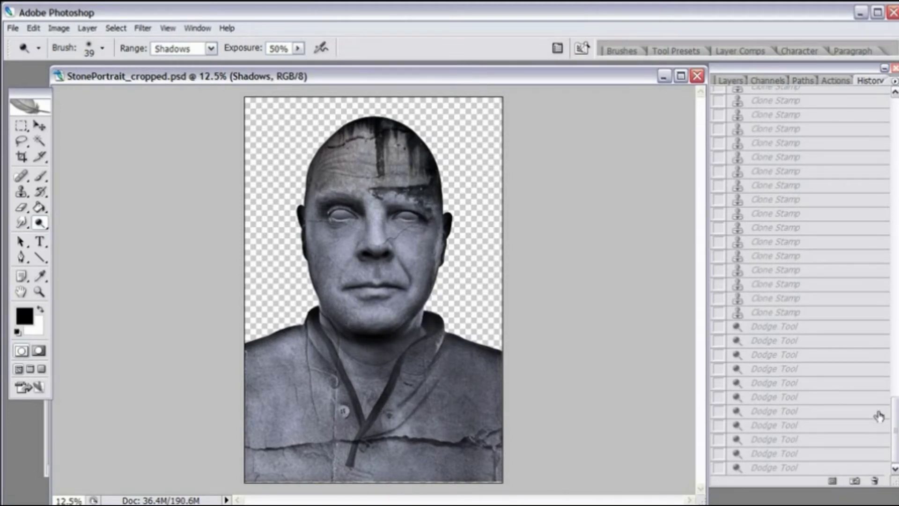
click(791, 468)
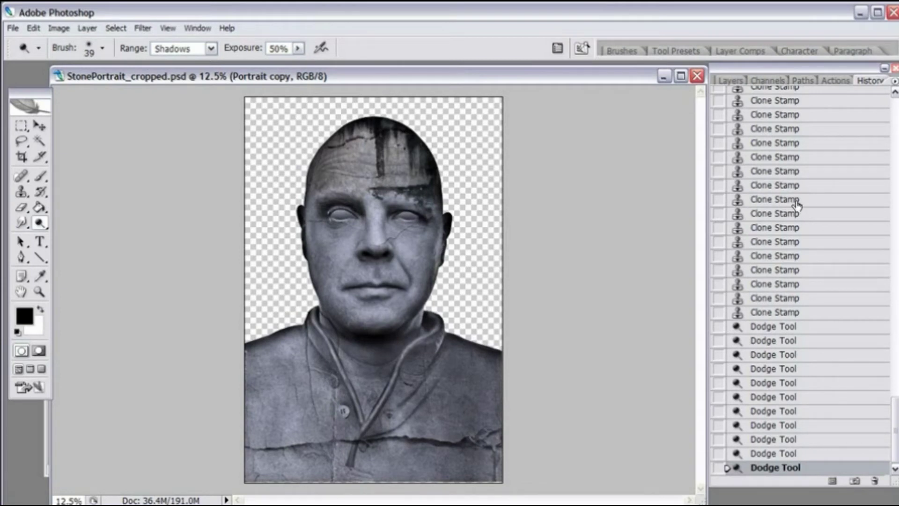
Target the Water Texture layer's mask and set up a soft black brush with a 771 px diameter.
click(732, 81)
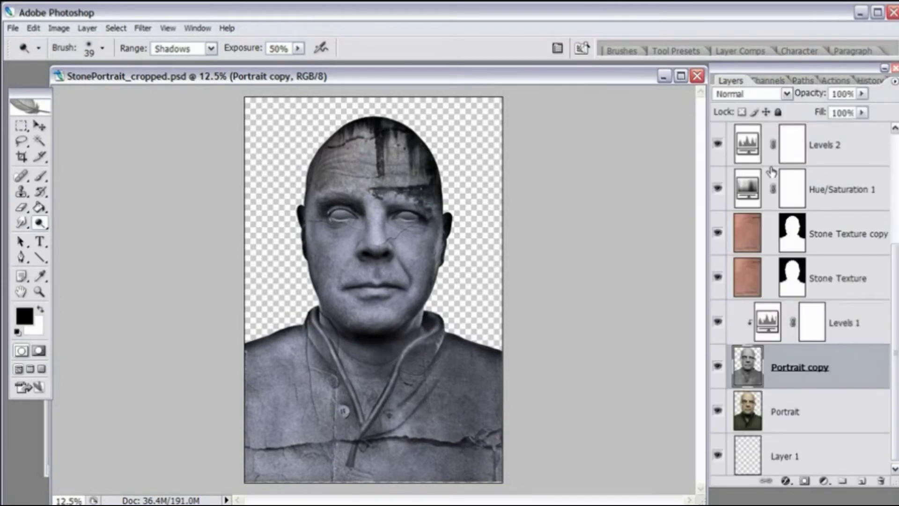
scroll(890, 147, up, 4)
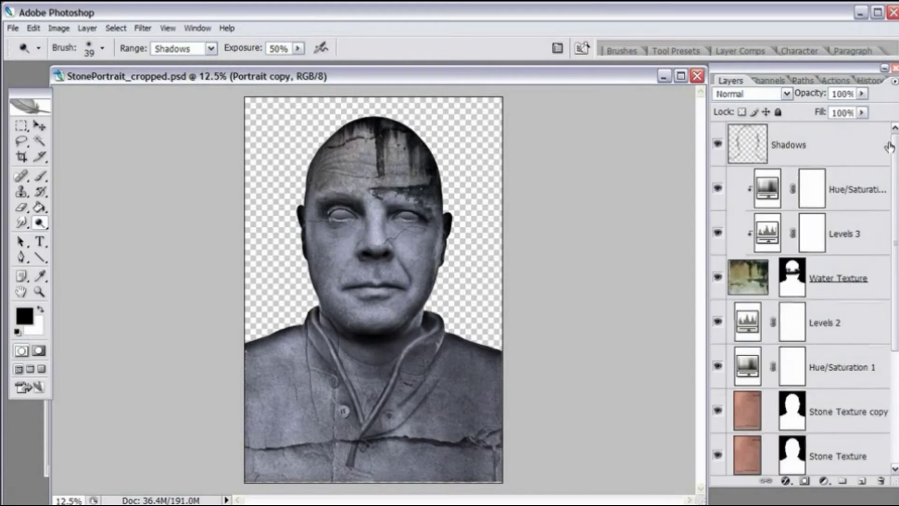
click(792, 281)
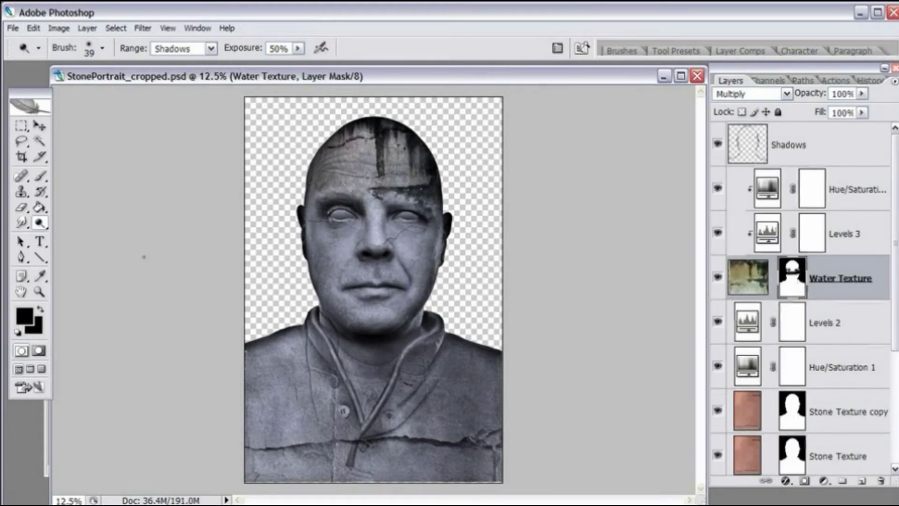
click(41, 183)
right_click(429, 269)
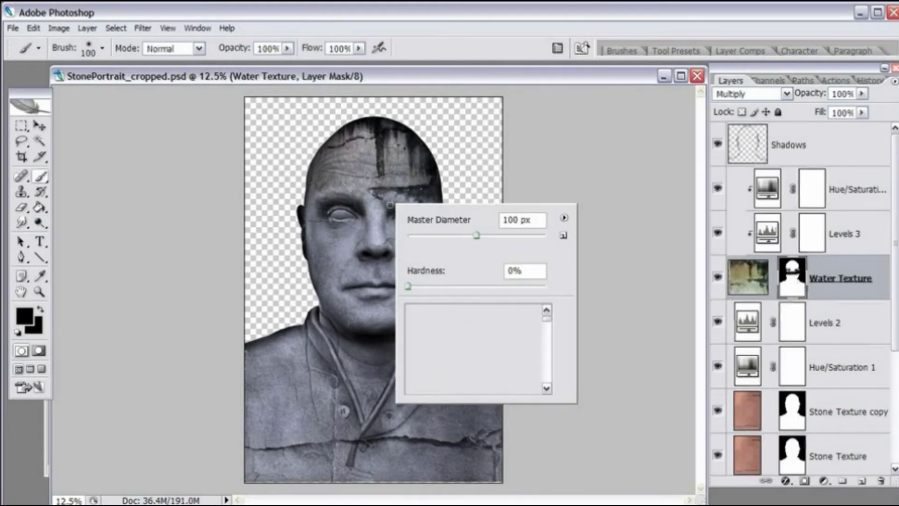
drag(477, 237, 520, 240)
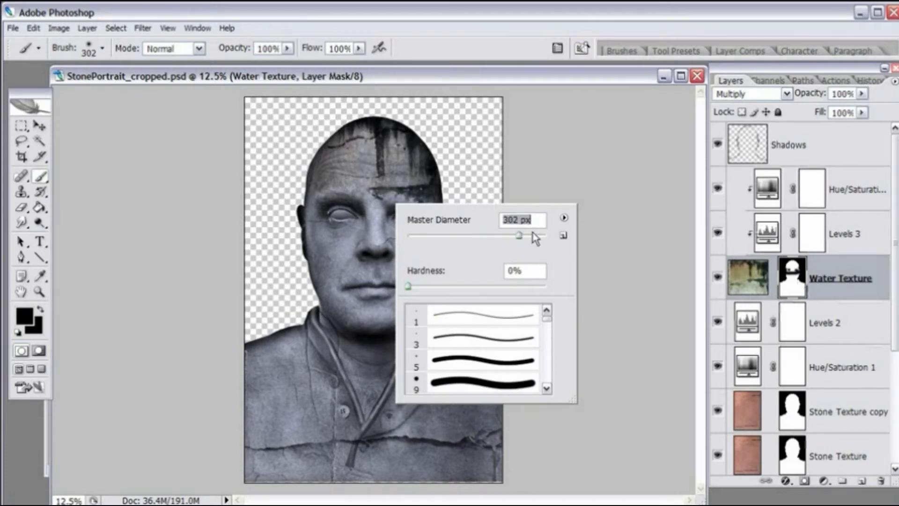
drag(533, 237, 539, 237)
key(Return)
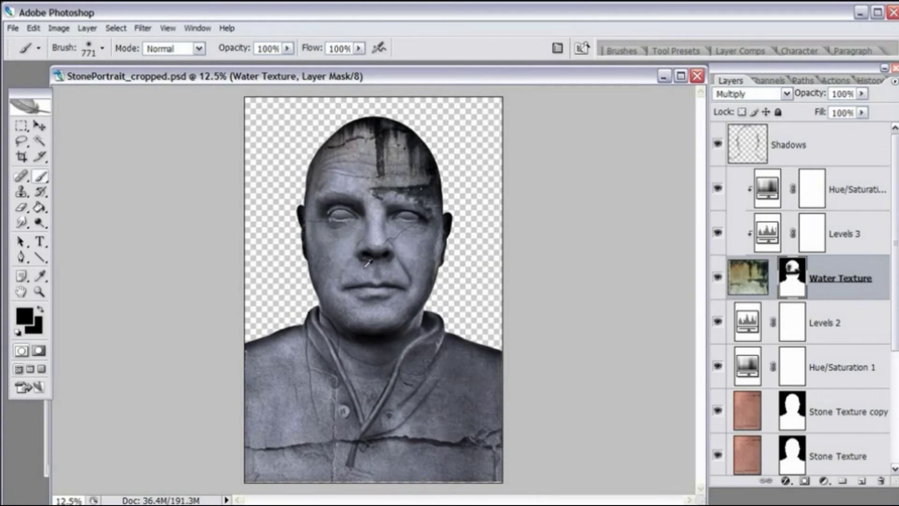
Try painting on the Water Texture mask over the face, and undo the mask changes.
key(alt+shift+bracketleft)
click(319, 200)
click(791, 177)
click(792, 177)
key(ctrl+z)
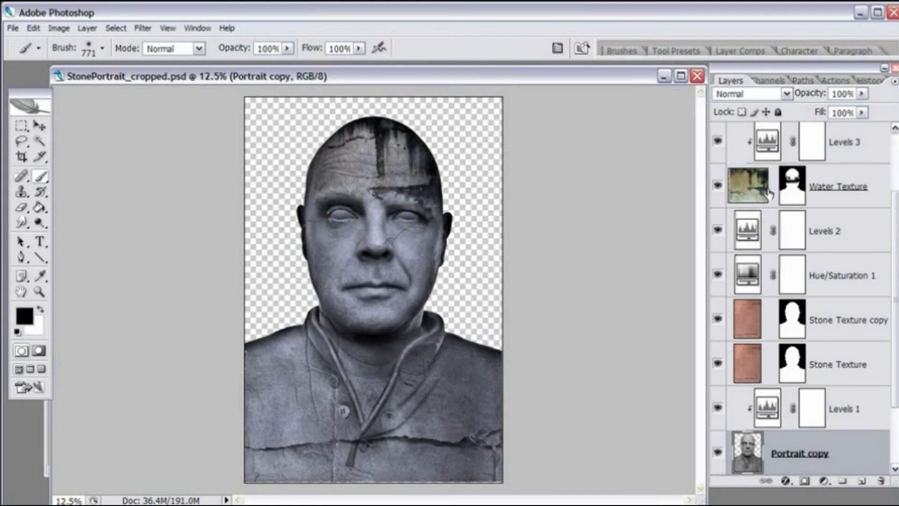
click(789, 189)
drag(328, 168, 332, 187)
key(ctrl+z)
Sharpen the Water Texture layer's image with Unsharp Mask at an amount of 500%, a reduced radius and a threshold of 0.
click(750, 188)
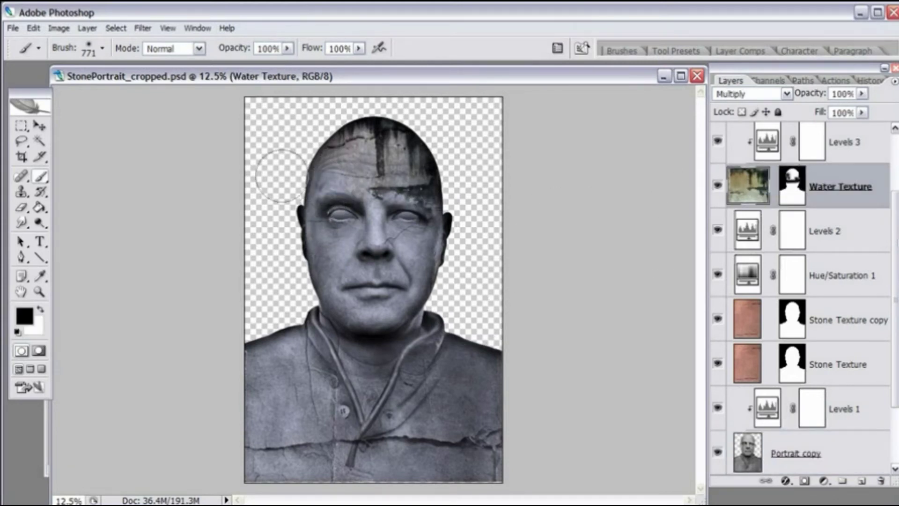
click(39, 292)
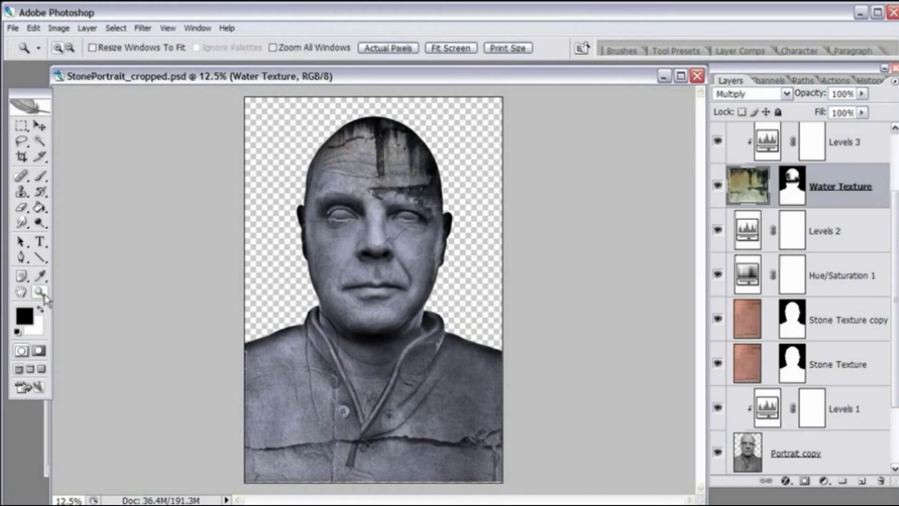
click(386, 178)
click(375, 201)
click(381, 201)
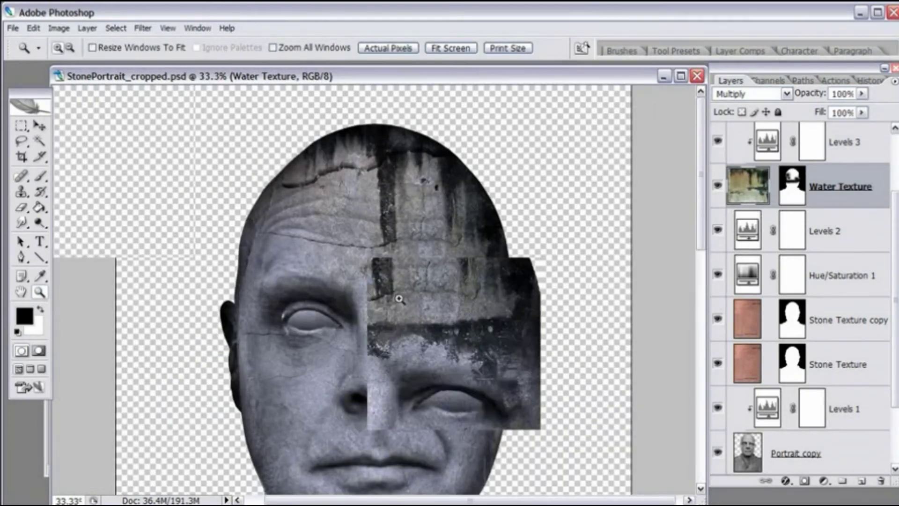
click(393, 269)
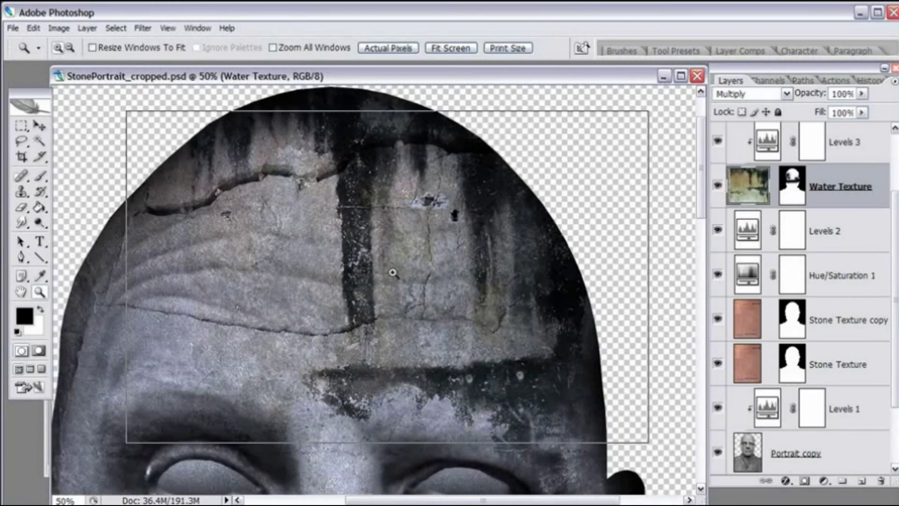
click(393, 272)
click(372, 264)
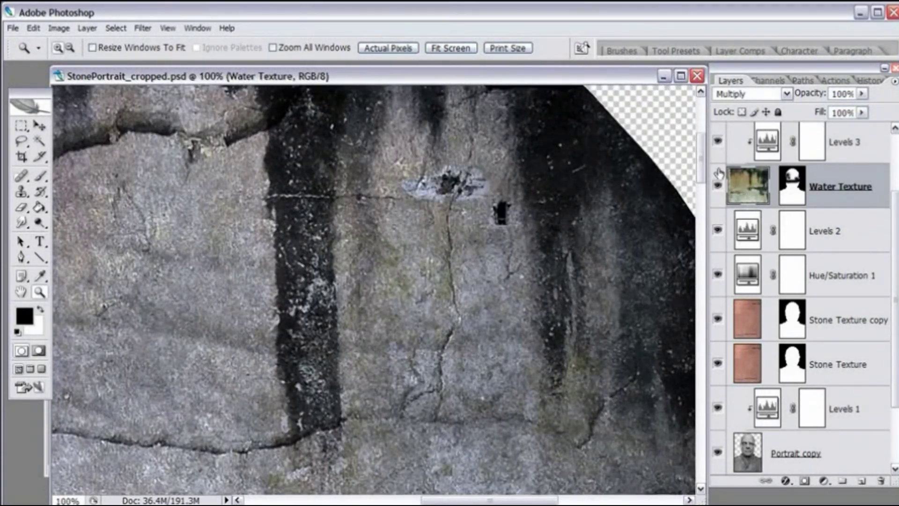
click(143, 28)
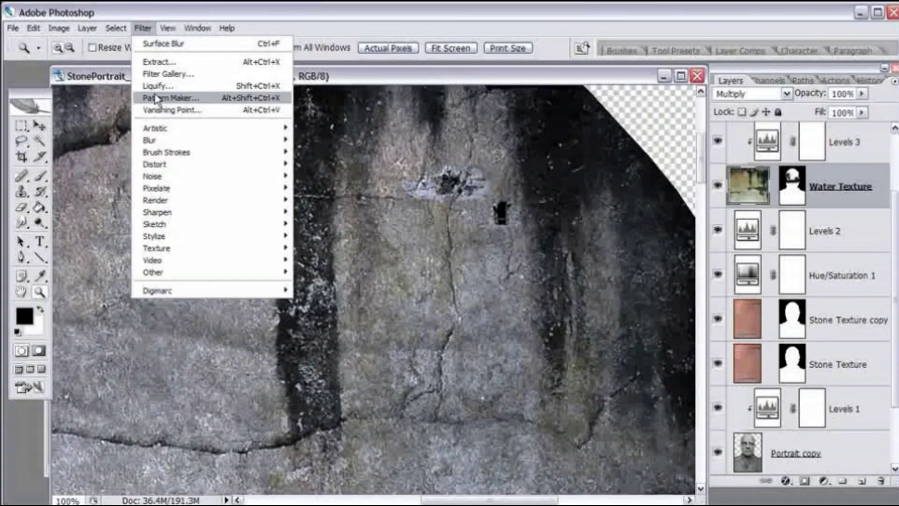
mouse_move(224, 210)
click(319, 257)
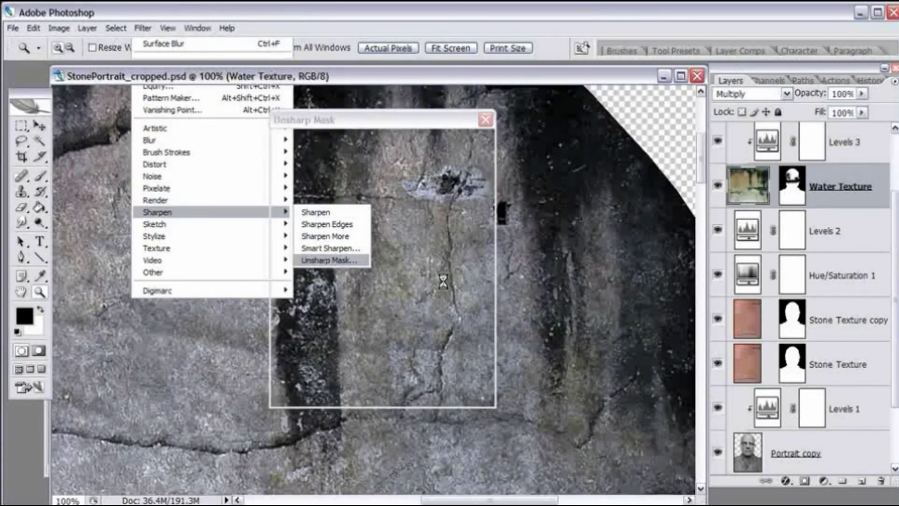
drag(381, 124, 724, 134)
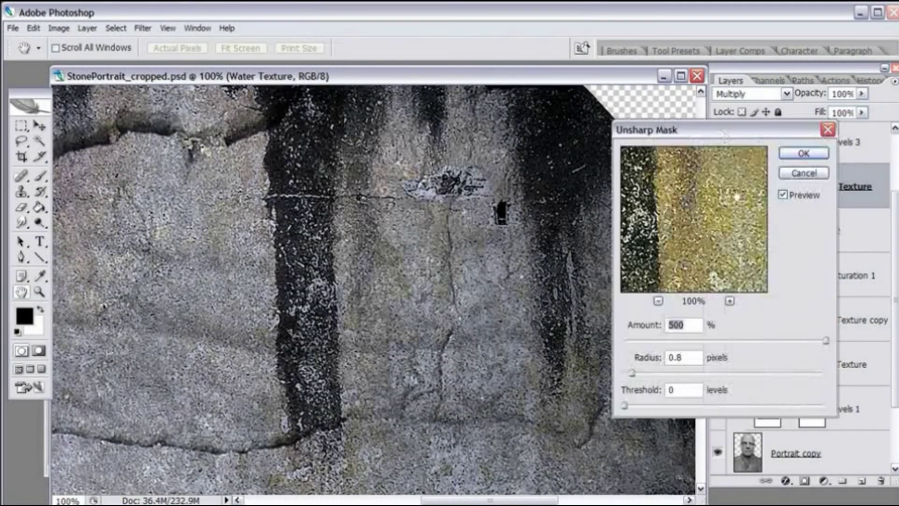
double_click(672, 357)
text(0.)
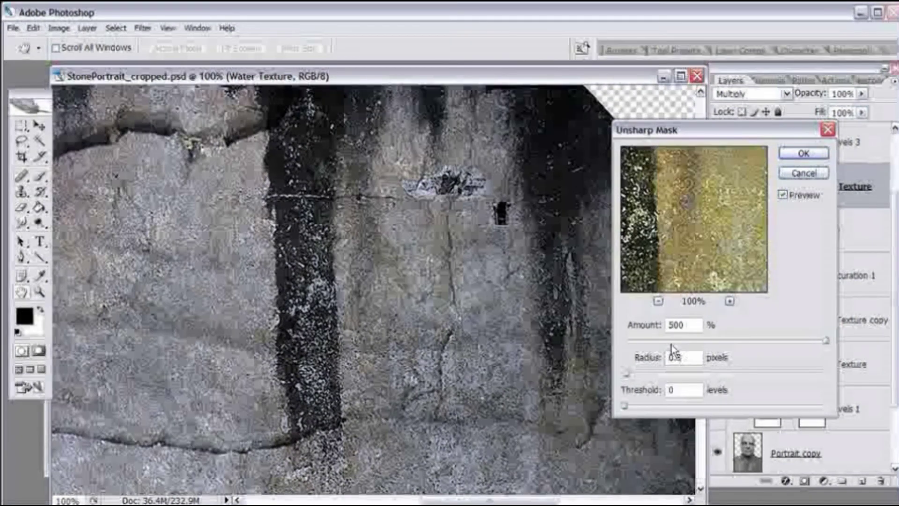
click(795, 156)
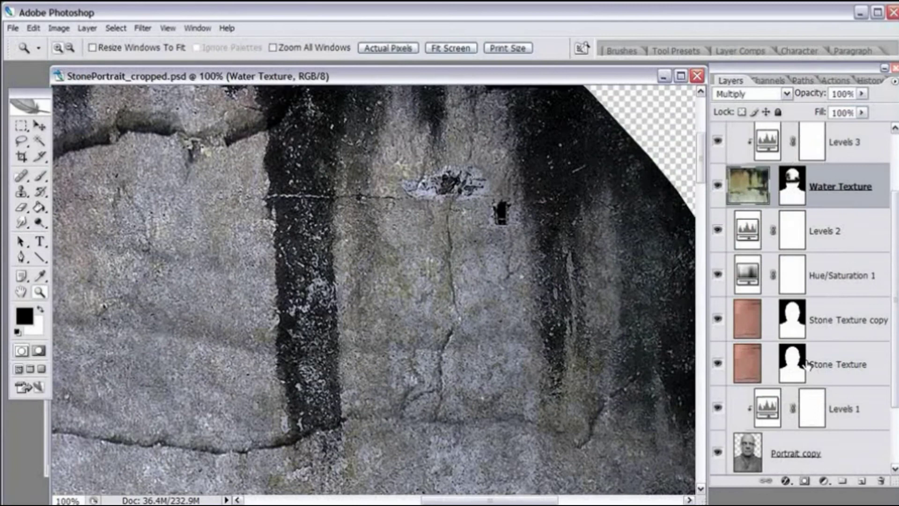
Target the Water Texture layer's mask and set up a soft black brush with a 127 px diameter and 70% opacity.
key(ctrl+minus)
key(ctrl+minus)
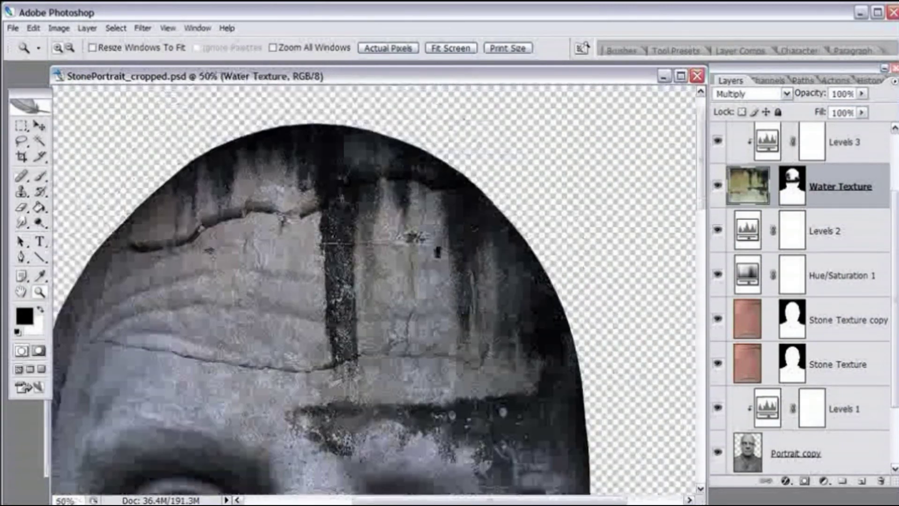
key(ctrl+minus)
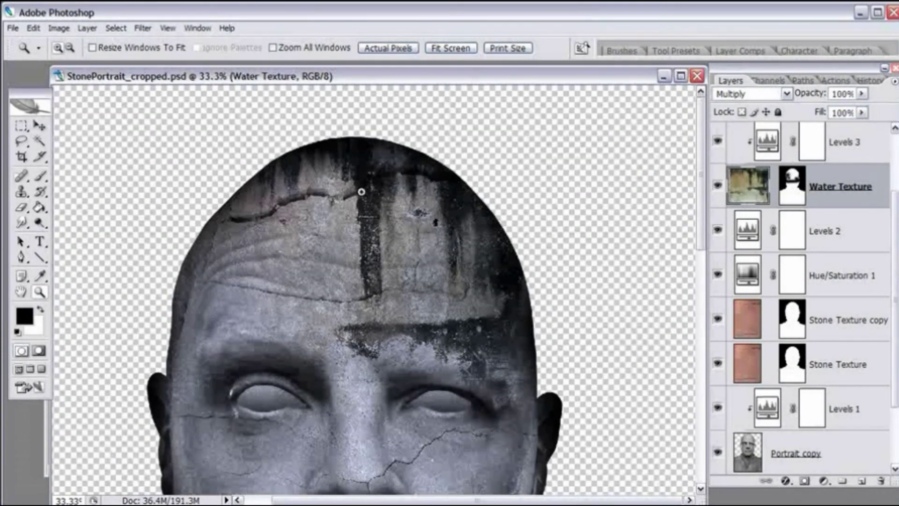
click(793, 188)
key(b)
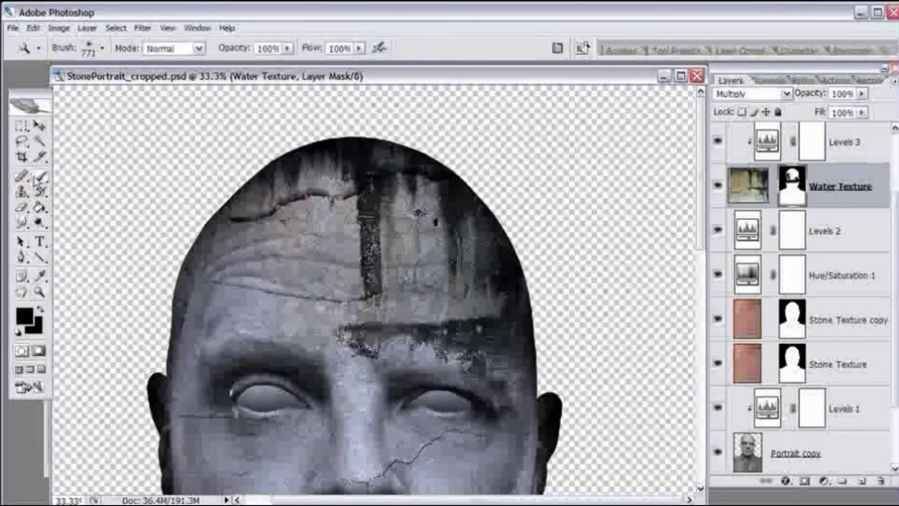
right_click(430, 264)
drag(552, 294, 526, 294)
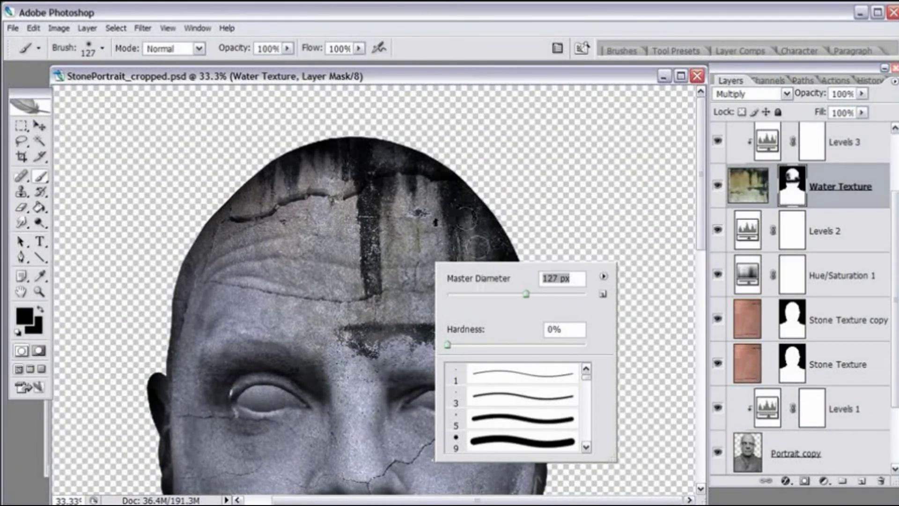
click(435, 80)
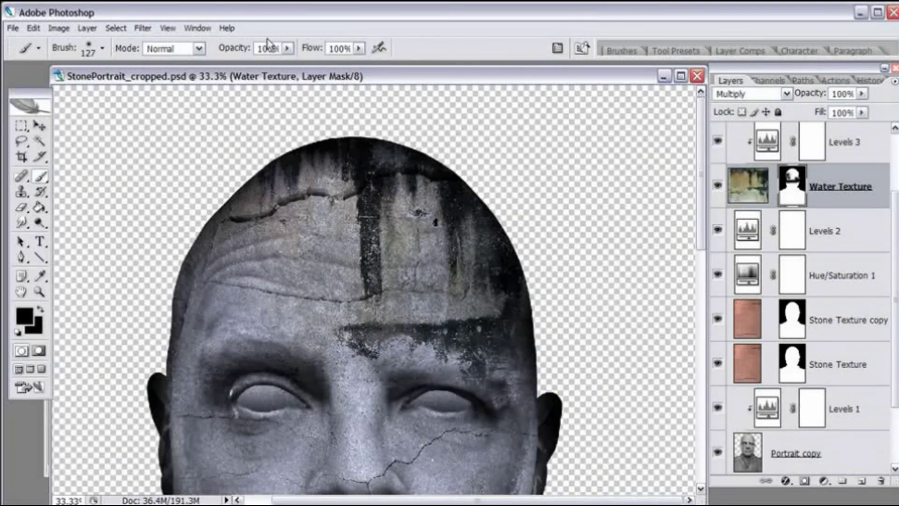
drag(261, 47, 278, 48)
text(70)
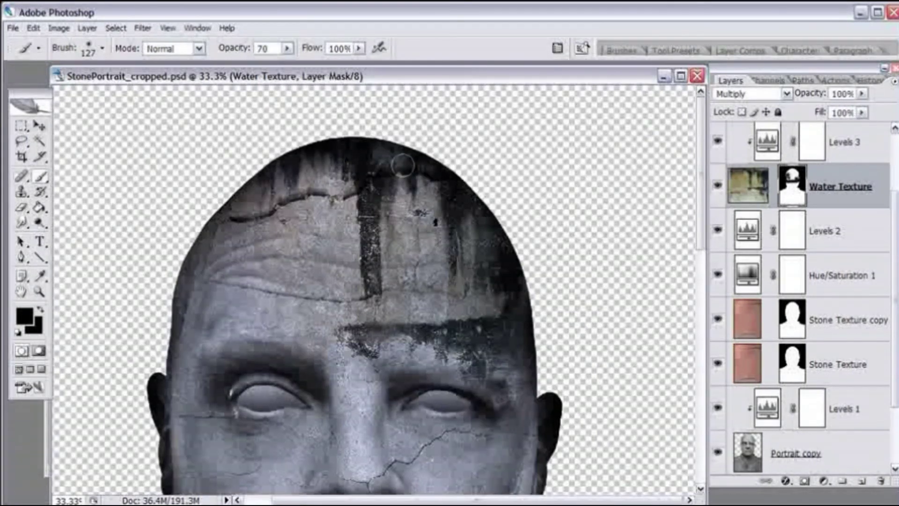
key(Return)
Try painting out the water texture along the crack at the top of the head, and undo the stroke.
drag(400, 173, 349, 194)
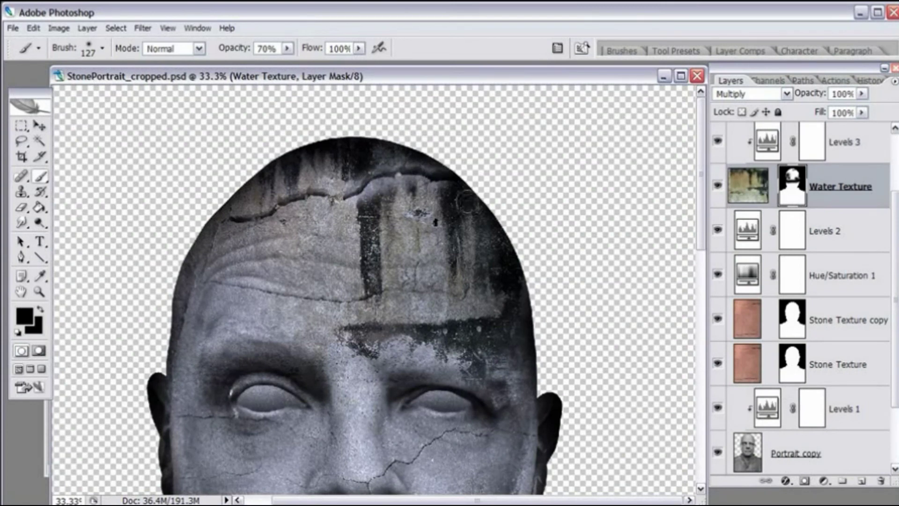
key(ctrl+z)
right_click(446, 183)
key(Escape)
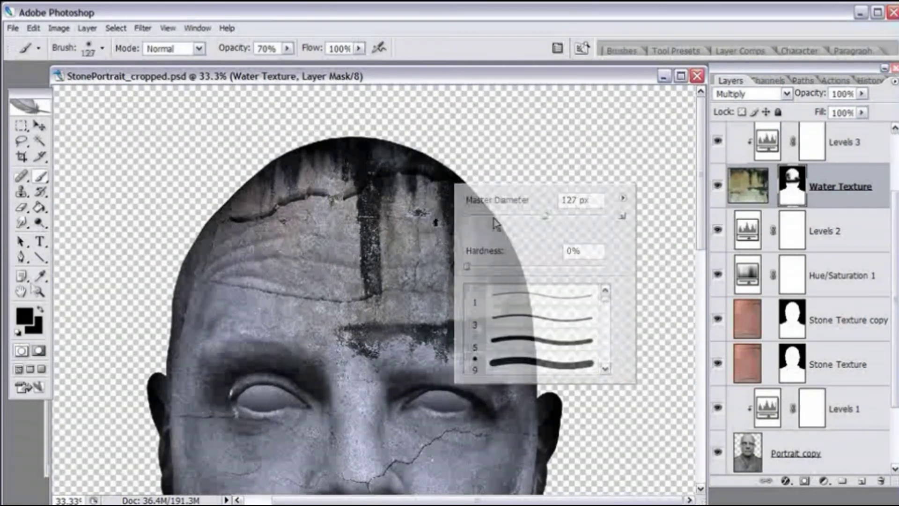
Set the soft mask brush's diameter to 47 px for painting closely along the crack at the top of the head.
key(z)
click(410, 178)
click(361, 239)
key(b)
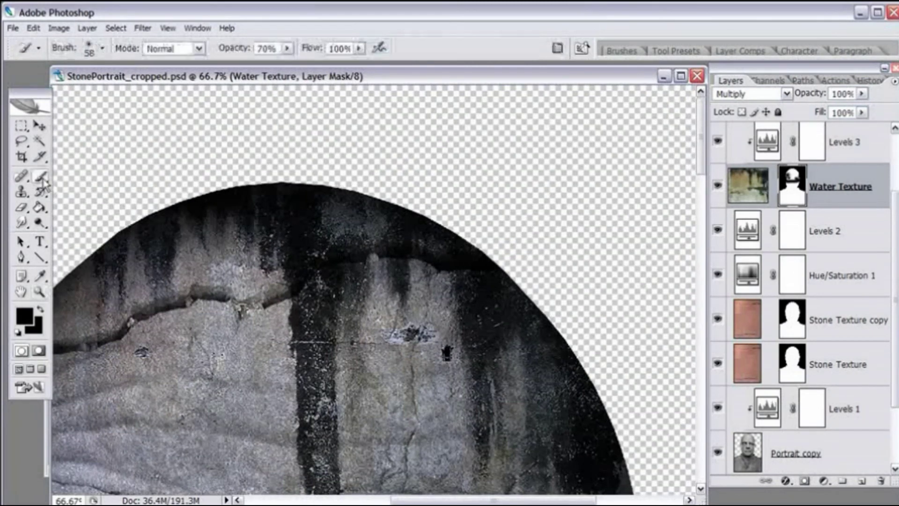
right_click(470, 261)
drag(529, 294, 524, 294)
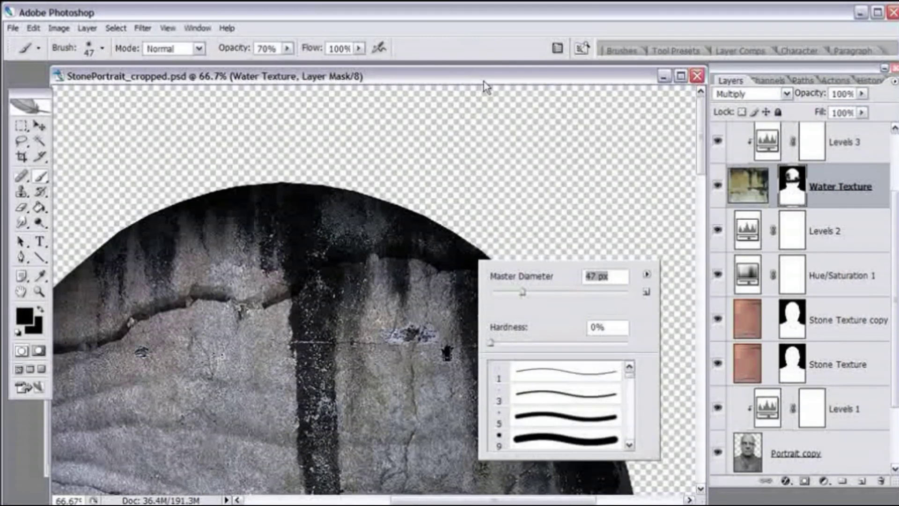
key(Return)
mouse_move(469, 258)
mouse_down()
mouse_move(410, 246)
mouse_move(345, 249)
mouse_move(262, 293)
mouse_up()
right_click(423, 258)
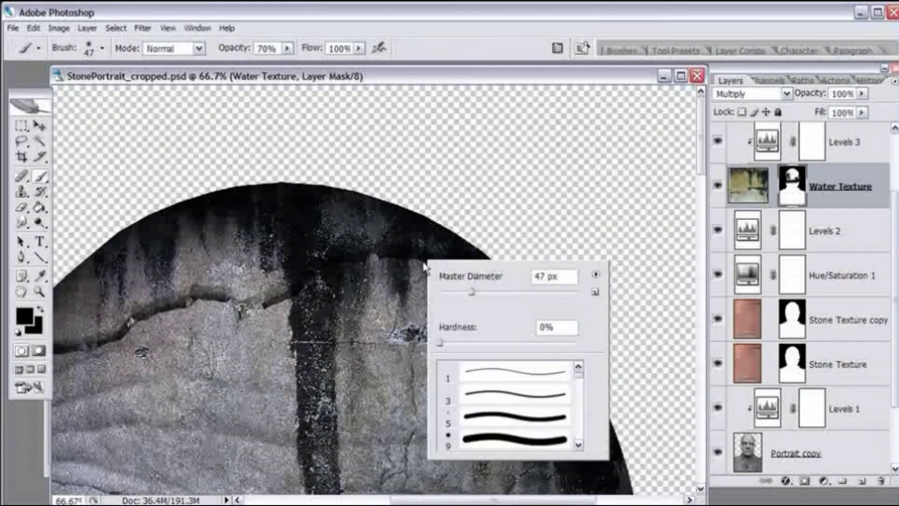
Lower the Water Texture layer's opacity to 66% and paint black on its mask along the outer part of the crack.
click(748, 186)
click(861, 94)
drag(860, 106, 839, 111)
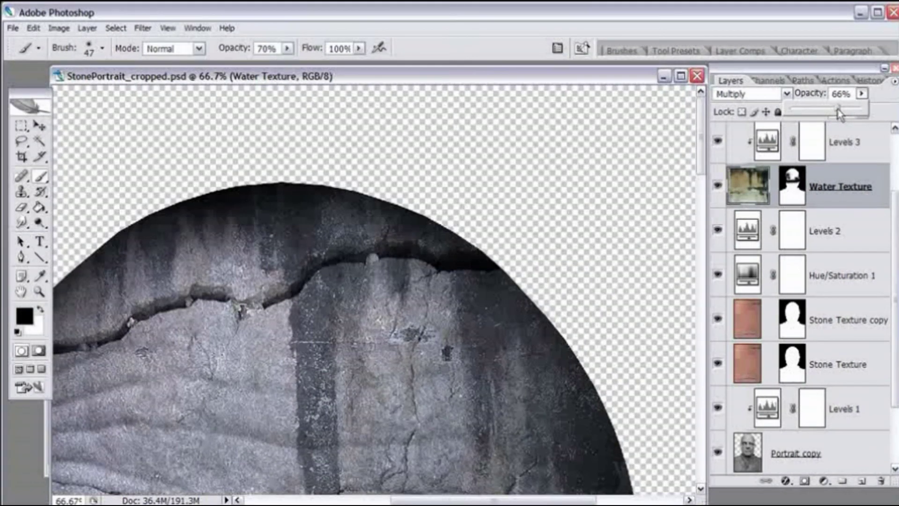
click(750, 188)
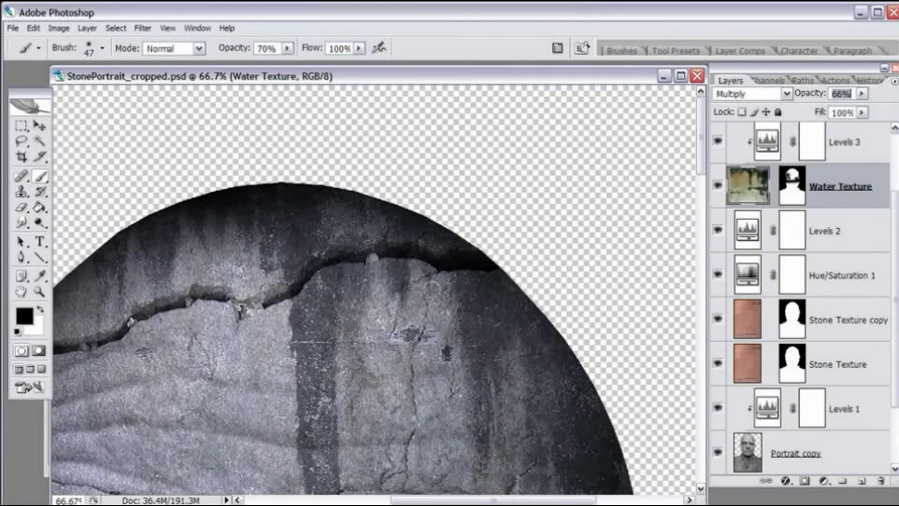
click(790, 186)
drag(482, 261, 383, 251)
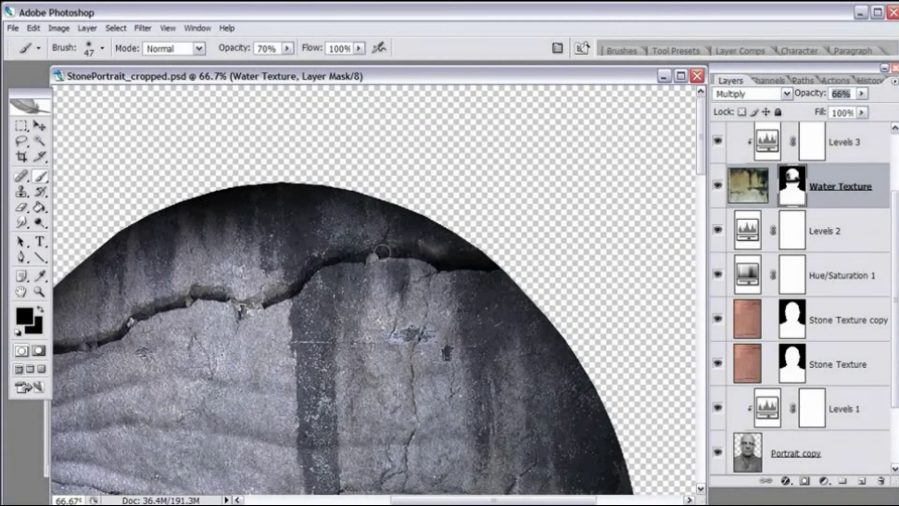
Reduce the mask brush to 32 px and paint along the crack's remaining stretch across the dark vertical stain.
right_click(369, 253)
drag(412, 288, 407, 290)
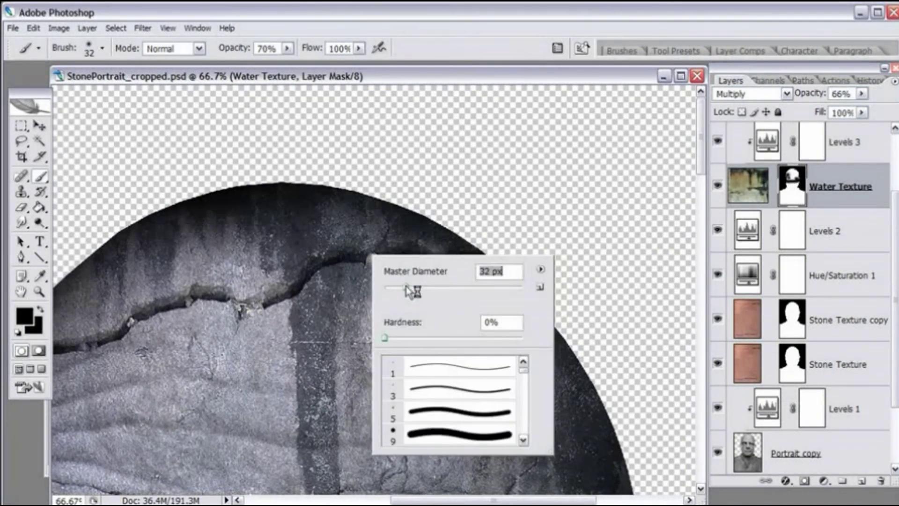
click(356, 262)
mouse_move(348, 261)
mouse_down()
mouse_move(327, 262)
mouse_move(292, 294)
mouse_move(266, 302)
mouse_up()
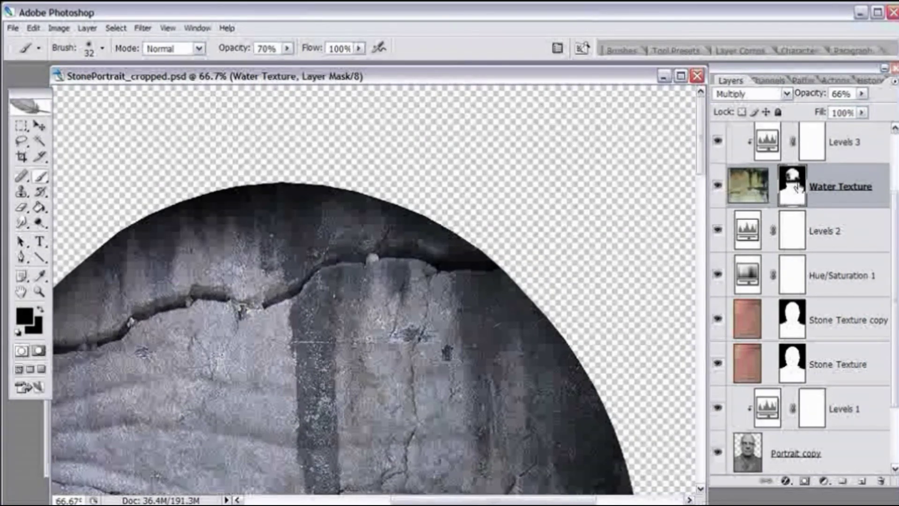
Restore the Water Texture layer's opacity to 100% and check the revealed crack in the whole portrait.
click(768, 175)
drag(862, 96, 895, 110)
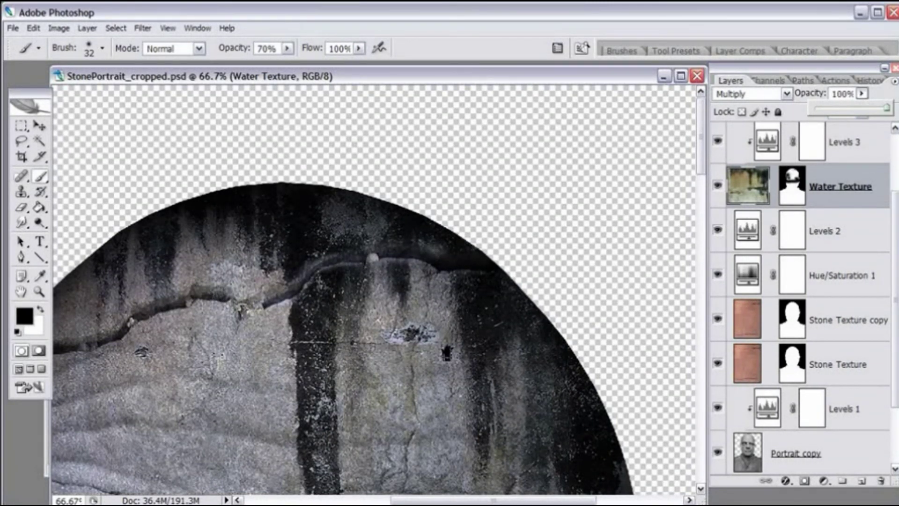
key(BackSpace)
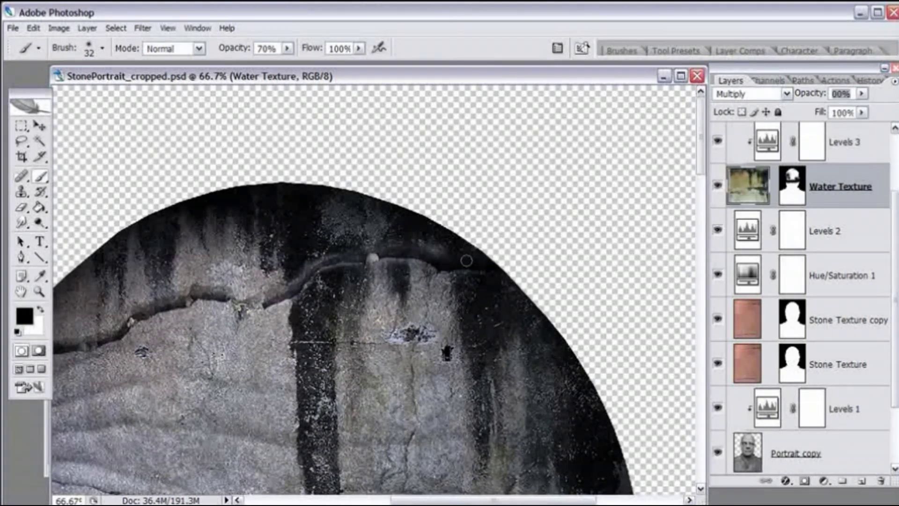
key(ctrl+minus)
key(ctrl+minus)
key(ctrl+minus)
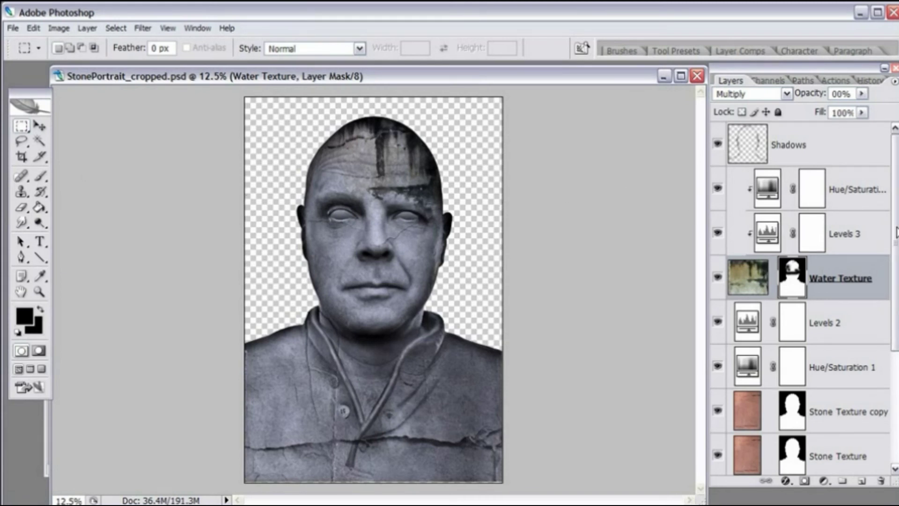
Select the whole canvas and copy all visible layers as one merged image.
drag(894, 234, 894, 344)
click(119, 28)
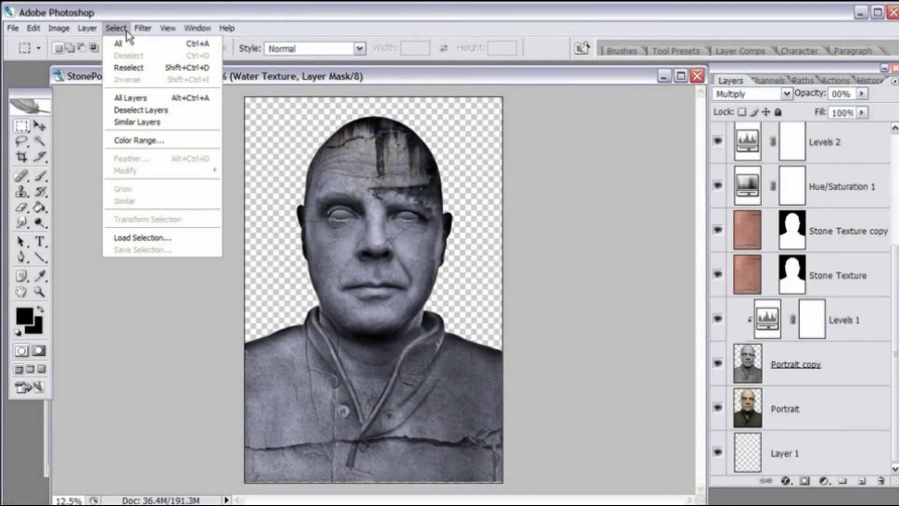
click(118, 44)
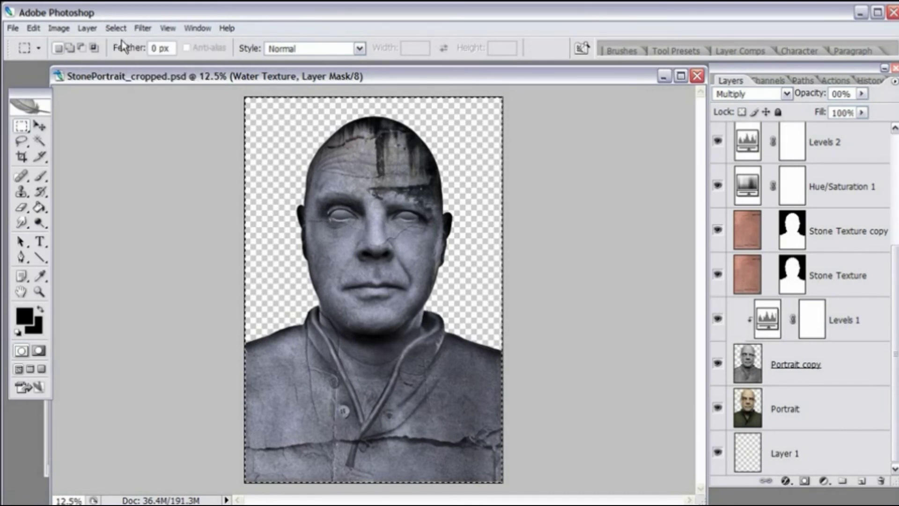
click(33, 28)
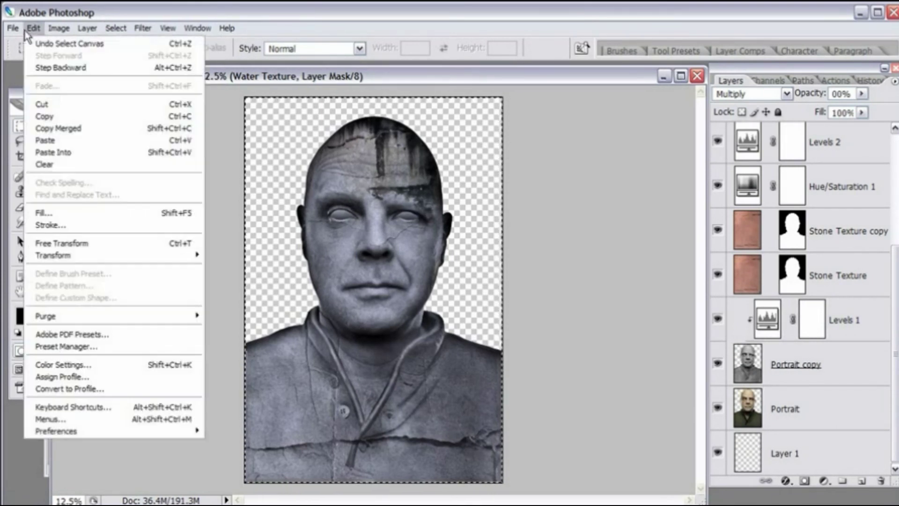
click(50, 127)
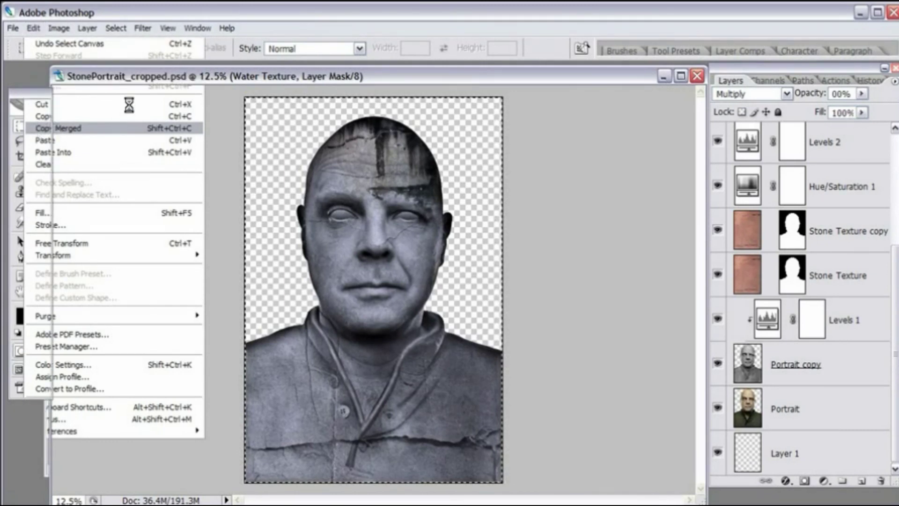
Create a new document at the copied image's size and paste the merged portrait into it.
click(12, 28)
click(21, 43)
key(Return)
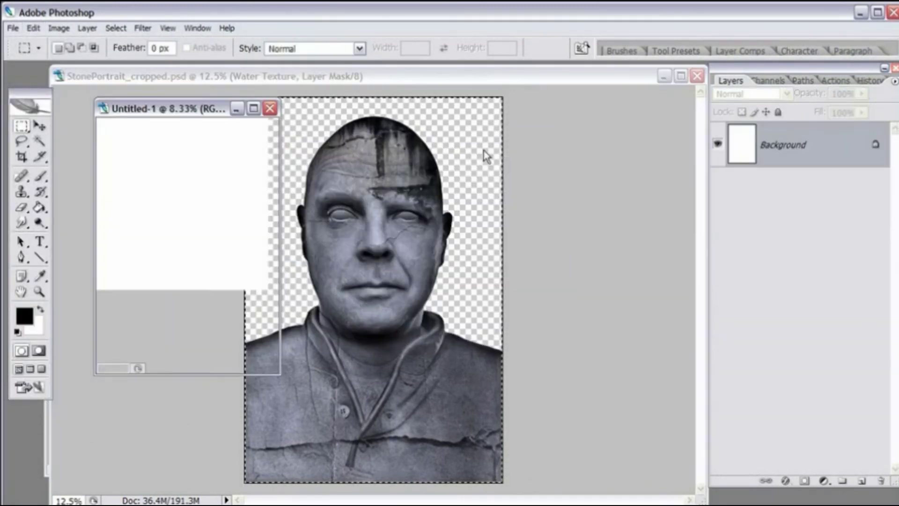
click(33, 28)
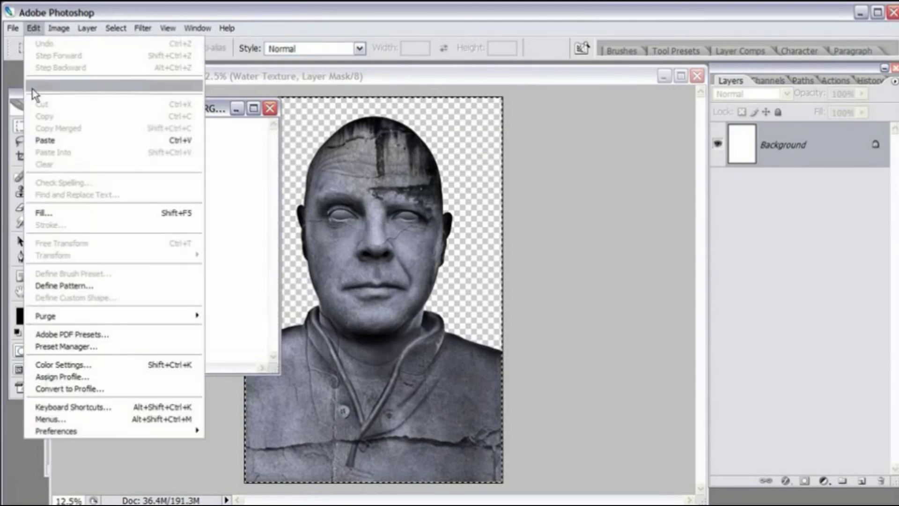
click(45, 140)
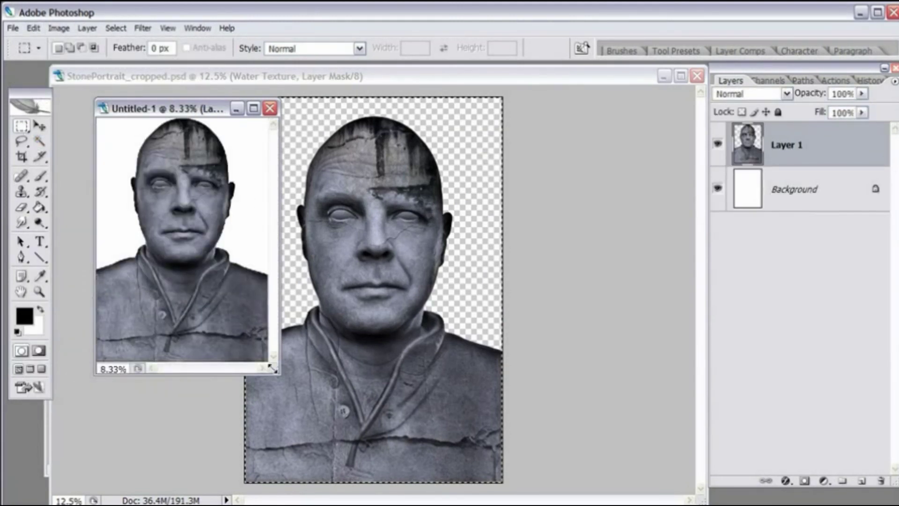
Nudge the pasted portrait layer slightly downward in the enlarged document window and close the new document without saving.
drag(272, 368, 328, 411)
click(40, 125)
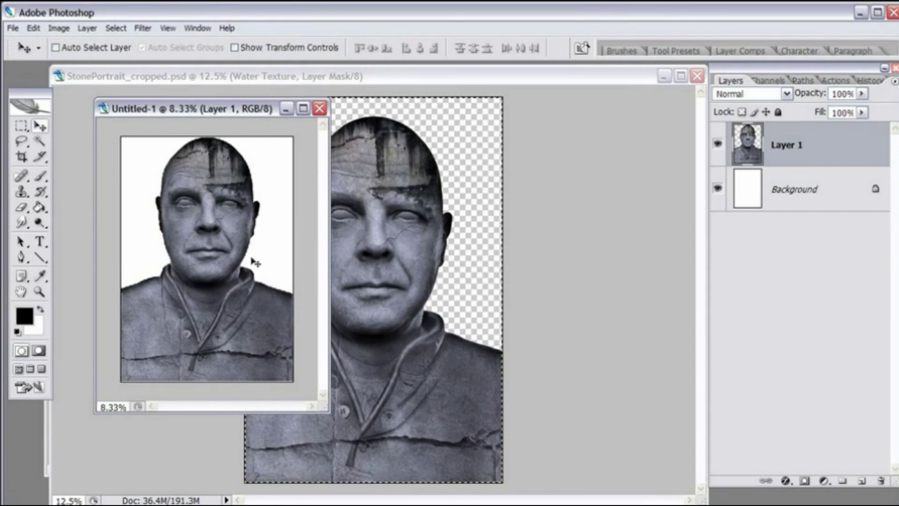
mouse_move(222, 276)
mouse_down()
mouse_move(231, 259)
mouse_move(215, 304)
mouse_move(312, 243)
mouse_move(209, 303)
mouse_move(224, 279)
mouse_up()
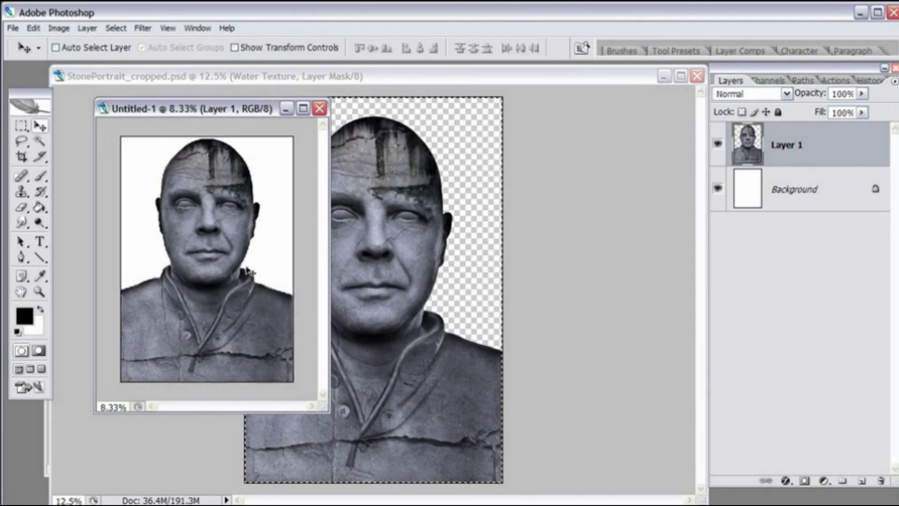
click(320, 108)
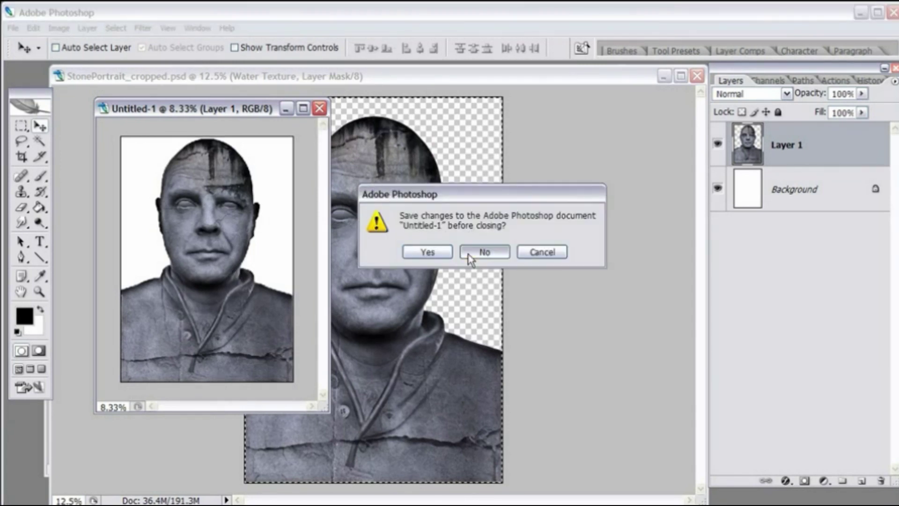
click(482, 251)
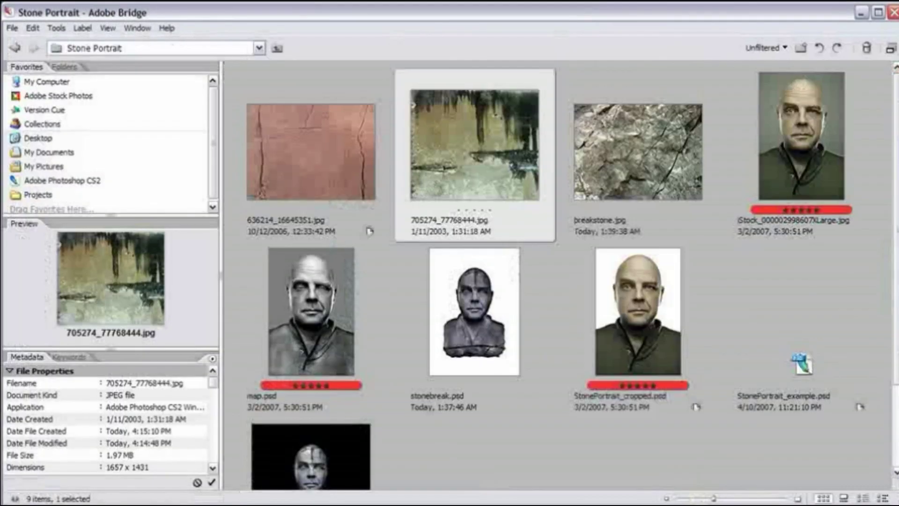
In Adobe Bridge, examine an enlarged thumbnail of StonePortrait_final.psd in the Stone Portrait folder, and return to Photoshop.
scroll(622, 337, down, 3)
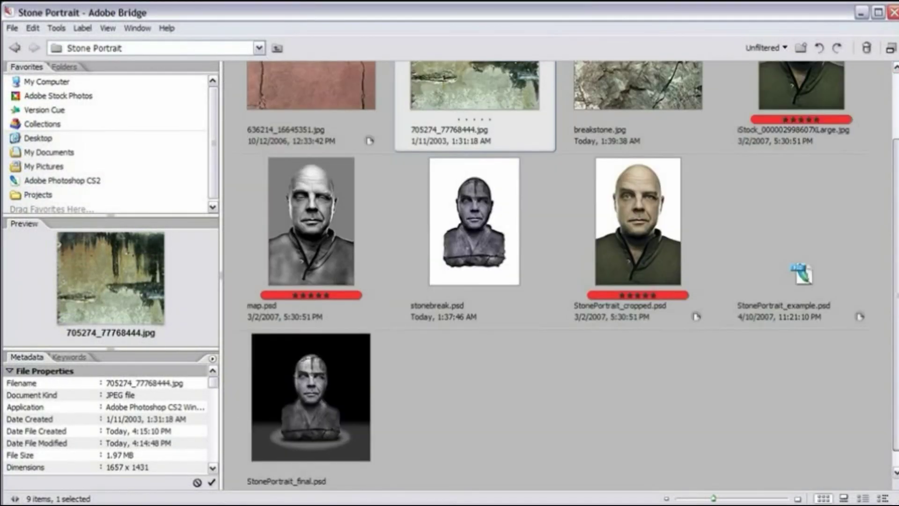
drag(714, 499, 744, 498)
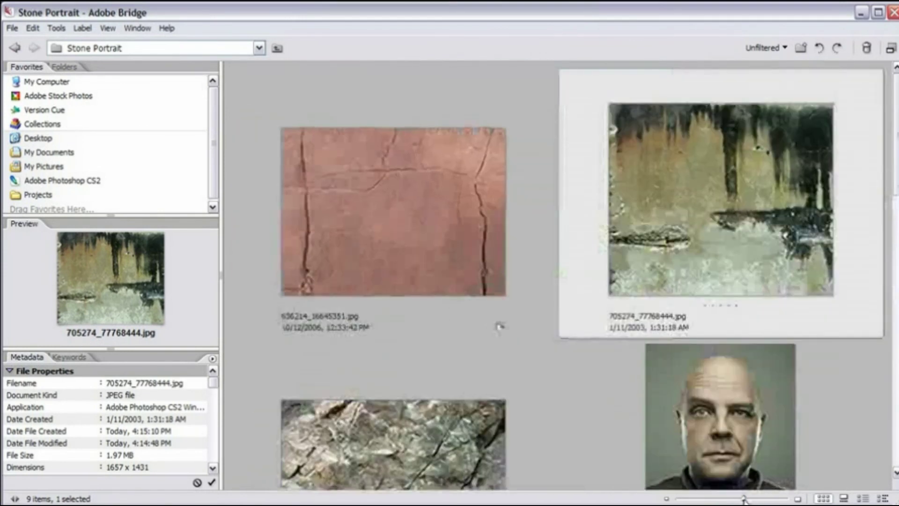
drag(894, 146, 893, 440)
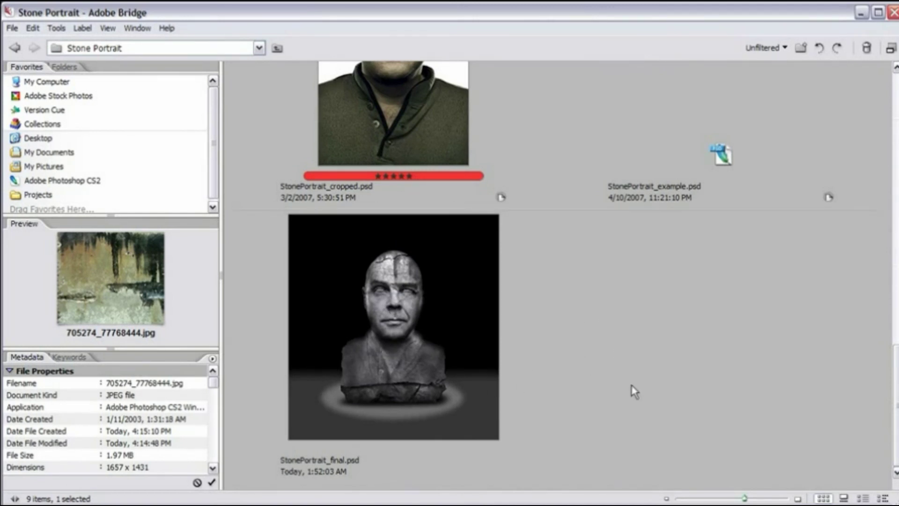
click(860, 12)
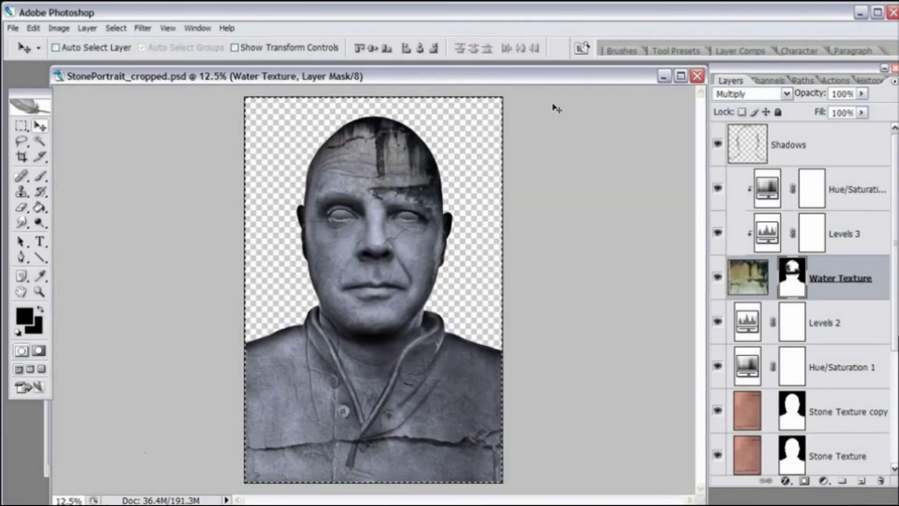